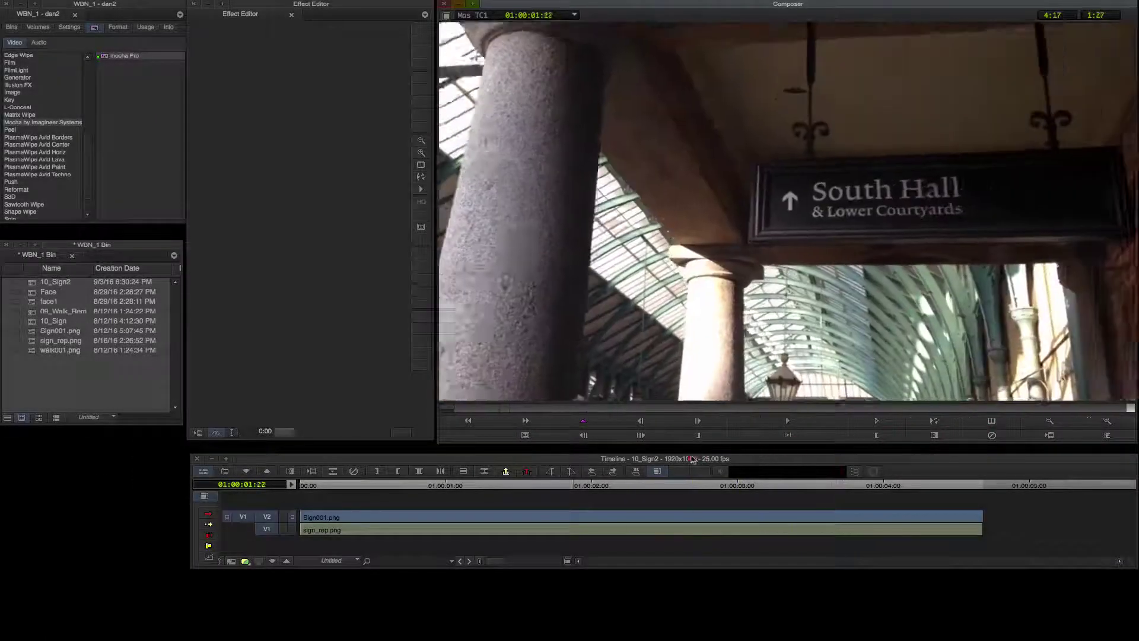
Review the sign clip by scrubbing through it from the start.
left_click(641, 438)
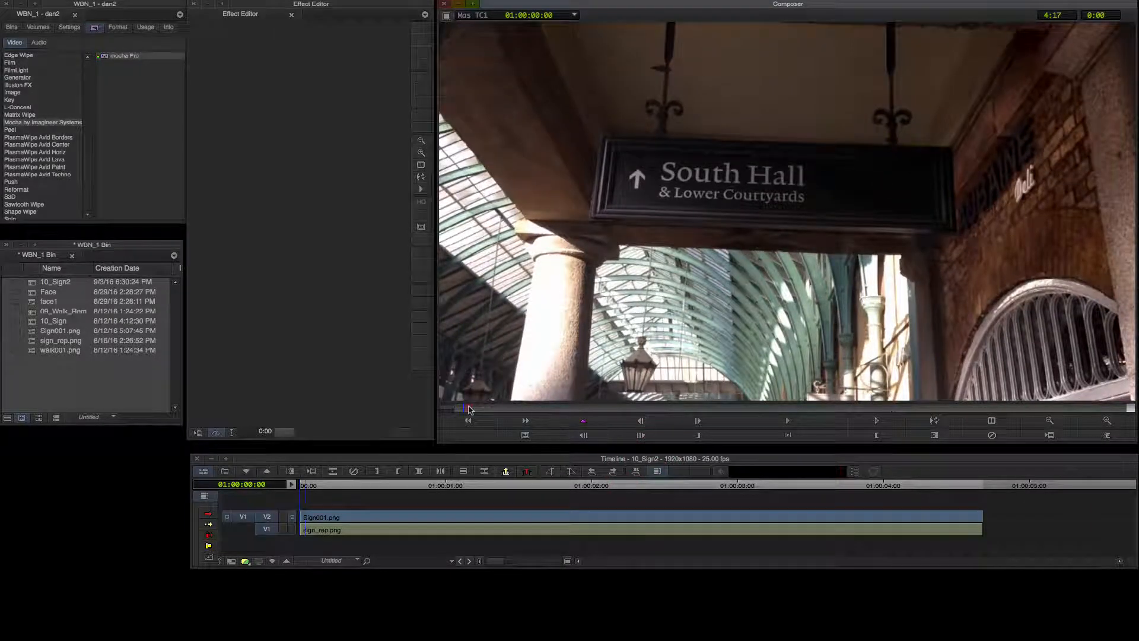
mouse_move(471, 410)
left_mouse_down()
mouse_move(678, 410)
mouse_move(378, 414)
left_mouse_up()
left_click(369, 414)
Apply the mocha Pro effect from the Mocha by Imagineer Systems category to the V2 clip.
left_click(24, 125)
left_click(181, 68)
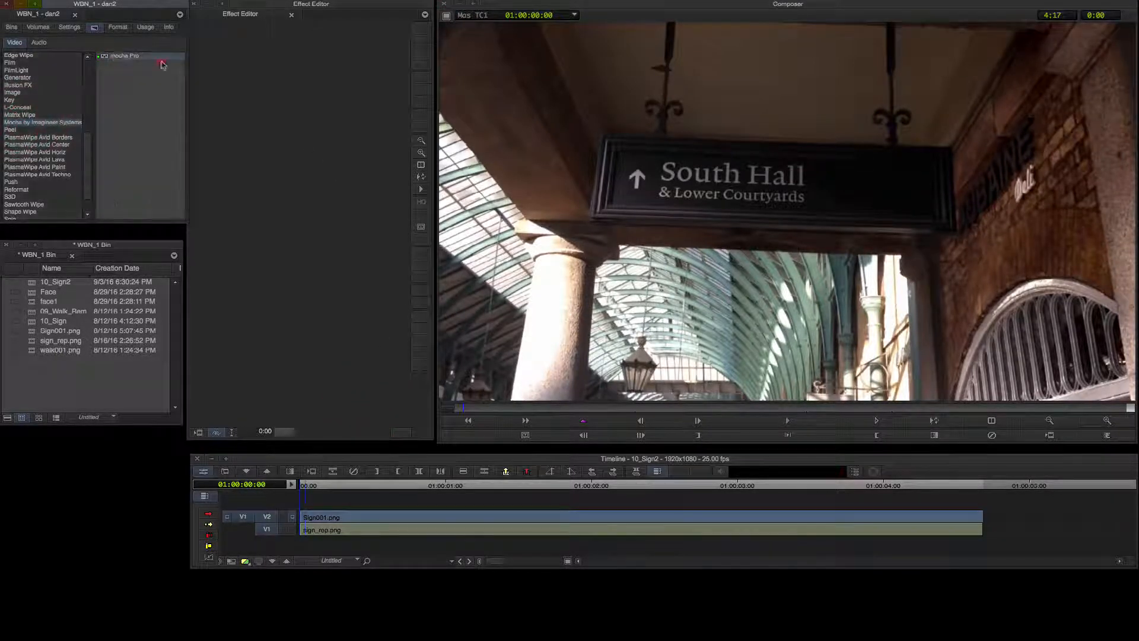
left_click(696, 514)
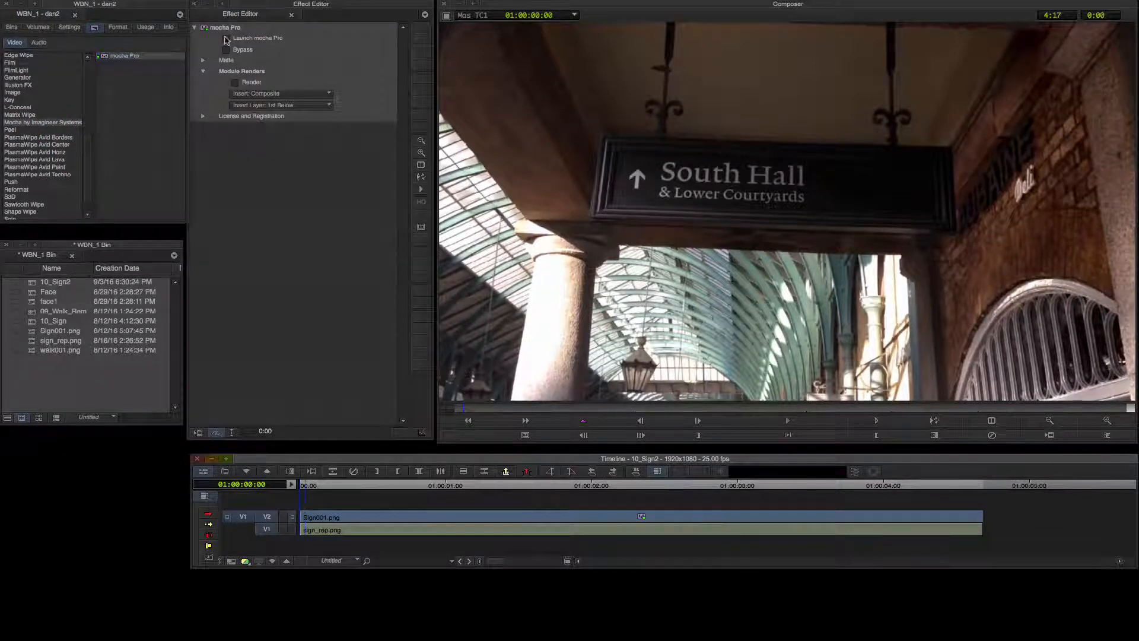
Launch mocha Pro on the clip after setting video to full resolution instead of proxy.
left_click(226, 40)
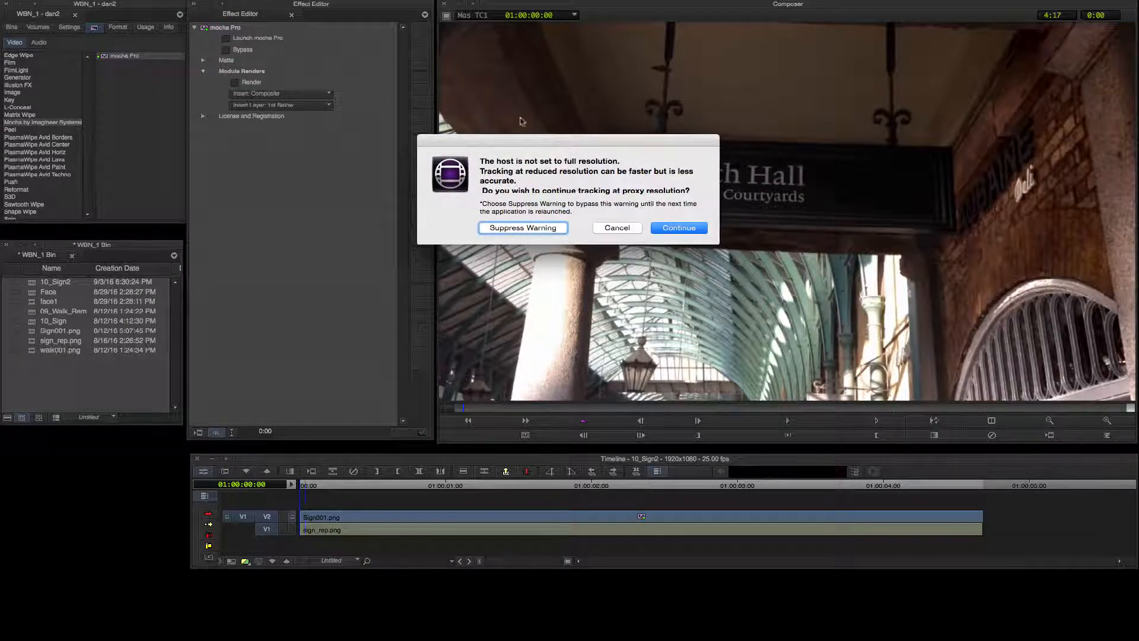
left_click(616, 227)
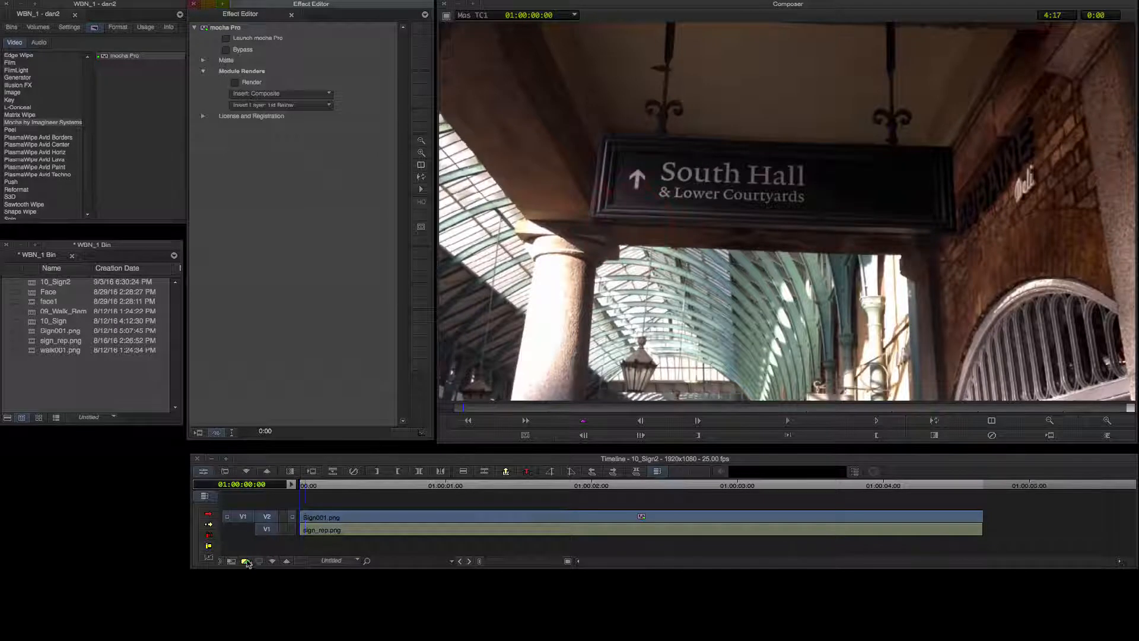
left_click(246, 563)
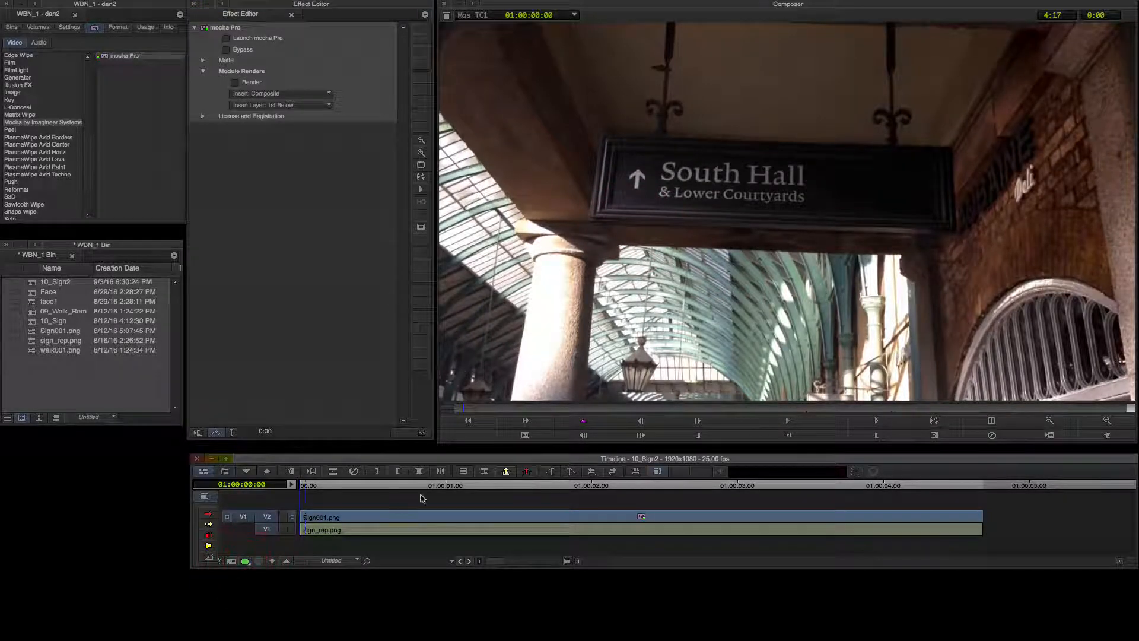
left_click(226, 38)
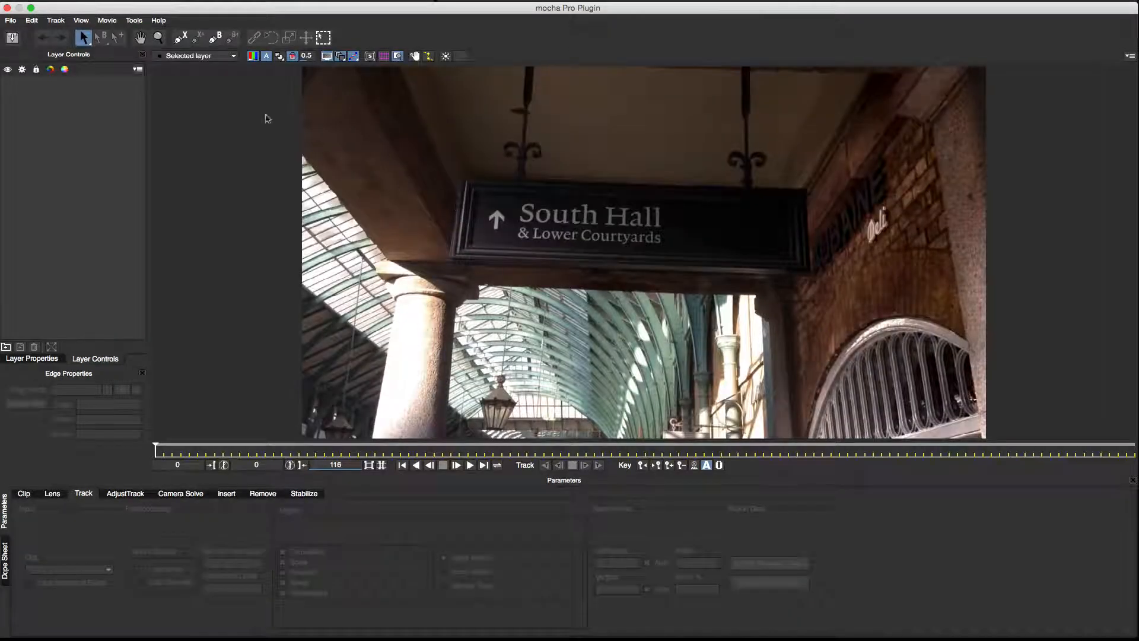
Draw a closed X-Spline shape around the brick wall and pillar right of the sign.
left_click(180, 37)
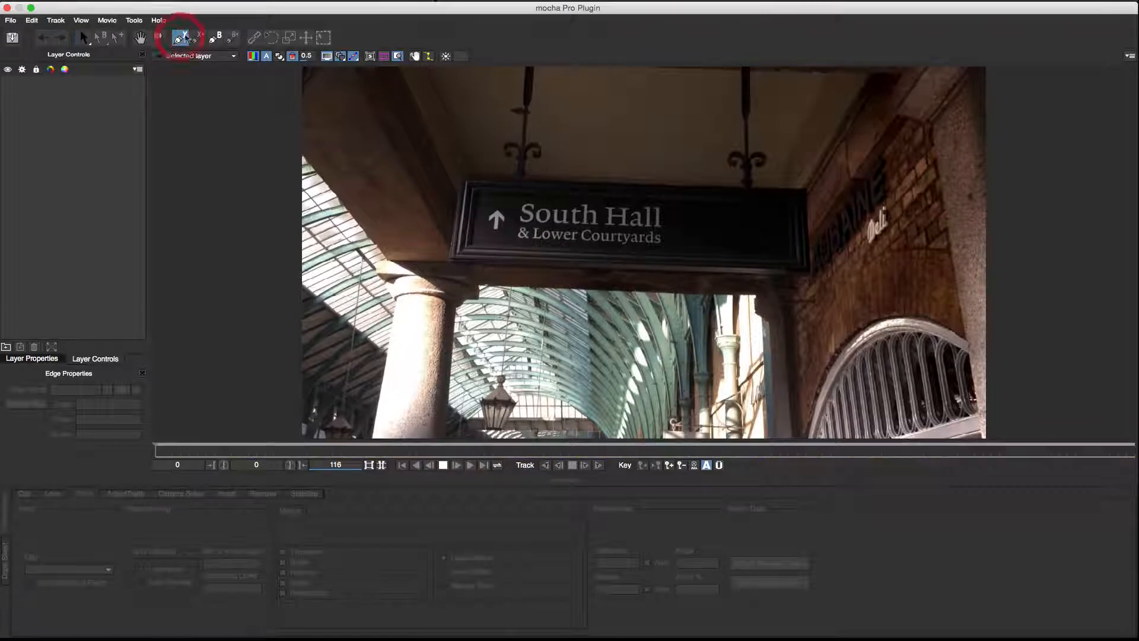
left_click(808, 238)
left_click(813, 281)
left_click(726, 329)
left_click(729, 405)
left_click(720, 423)
right_click(899, 120)
Refine the shape's vertices along the pillar, undoing one stray adjustment.
left_click(900, 103)
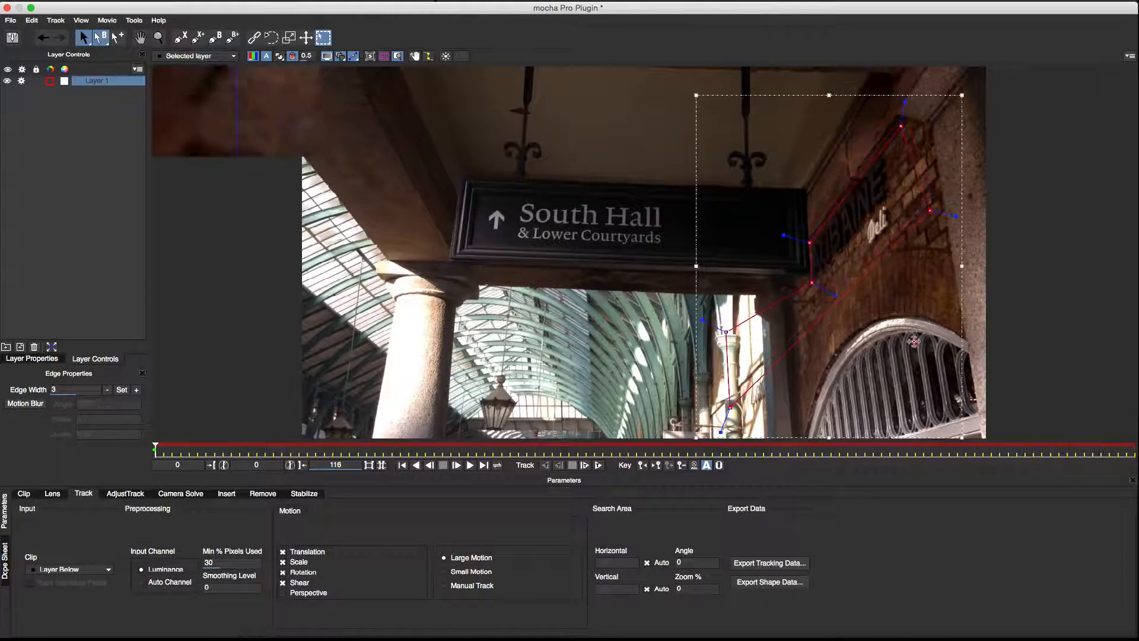
left_click_drag(726, 331, 729, 343)
left_click(646, 338)
left_click(728, 343)
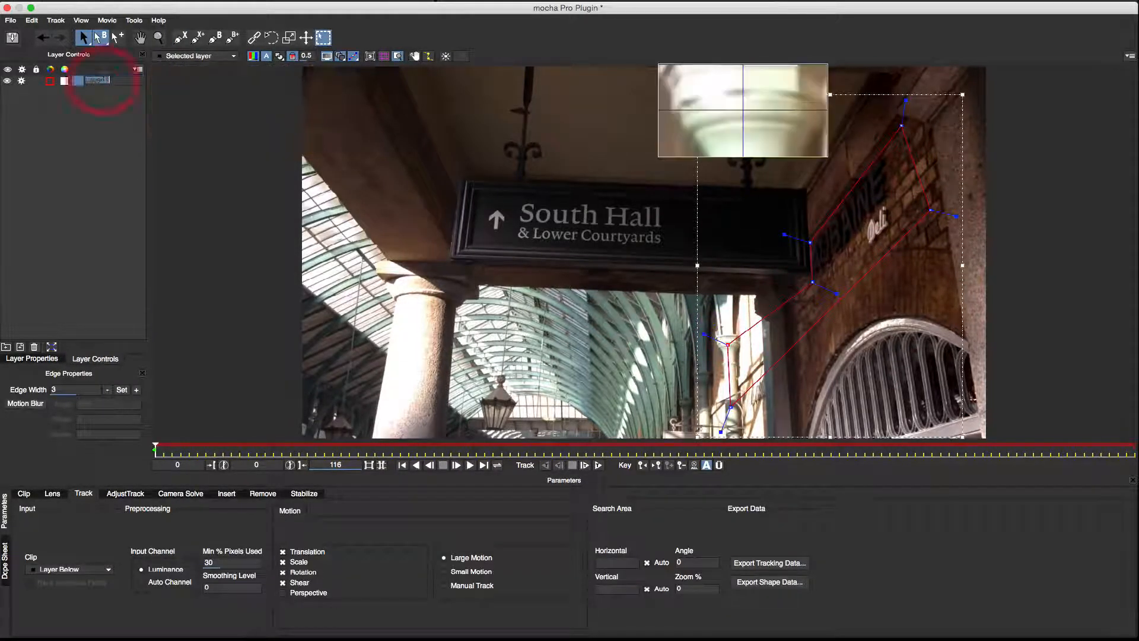
key("ctrl+z")
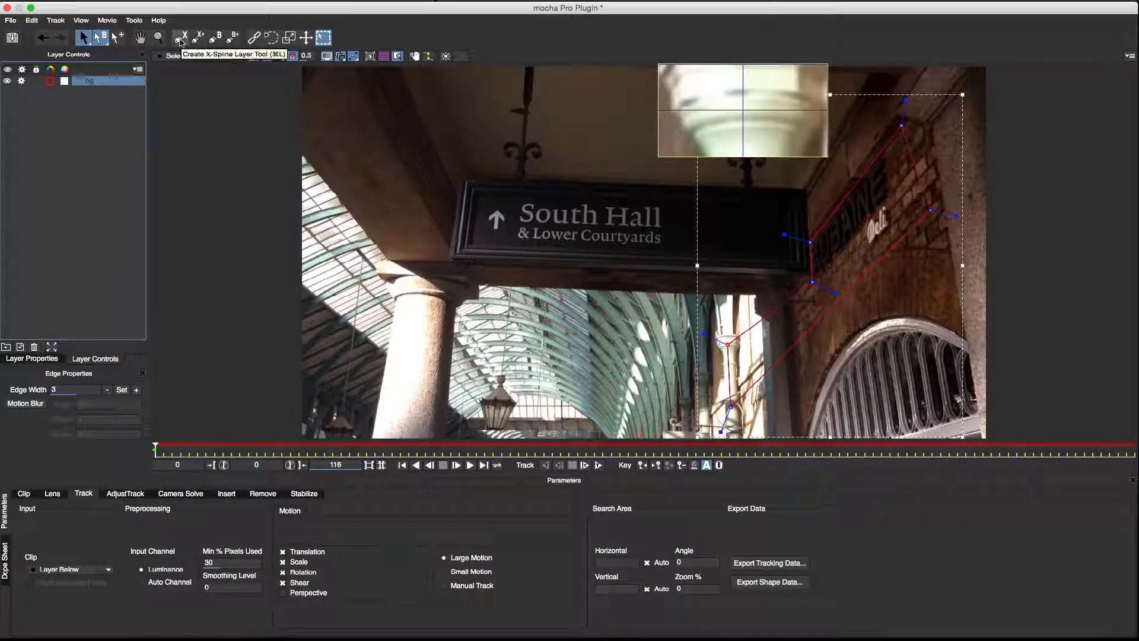
left_click(181, 39)
Draw a second X-Spline around the wall lettering and adjust its points.
right_click(808, 243)
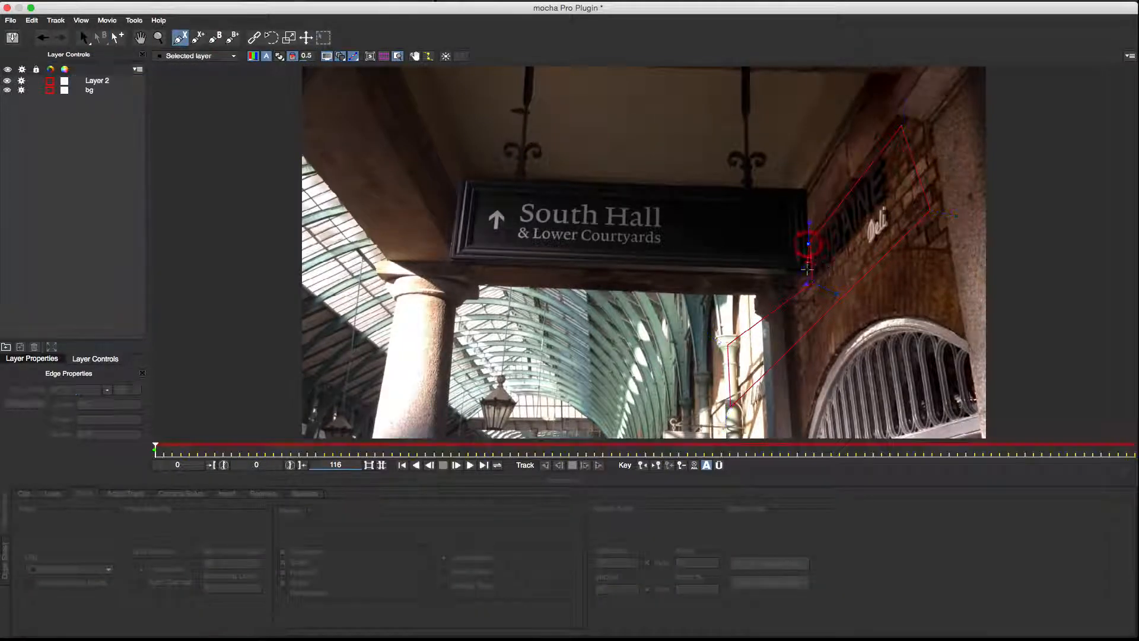
left_click(871, 247)
key("t")
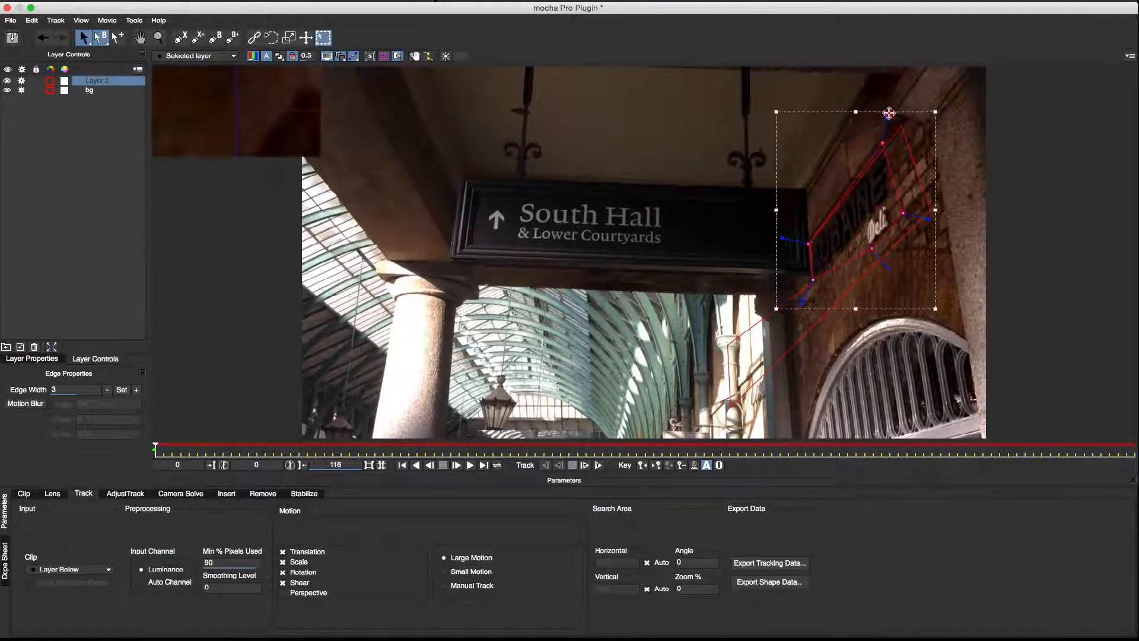
left_click_drag(881, 146, 910, 112)
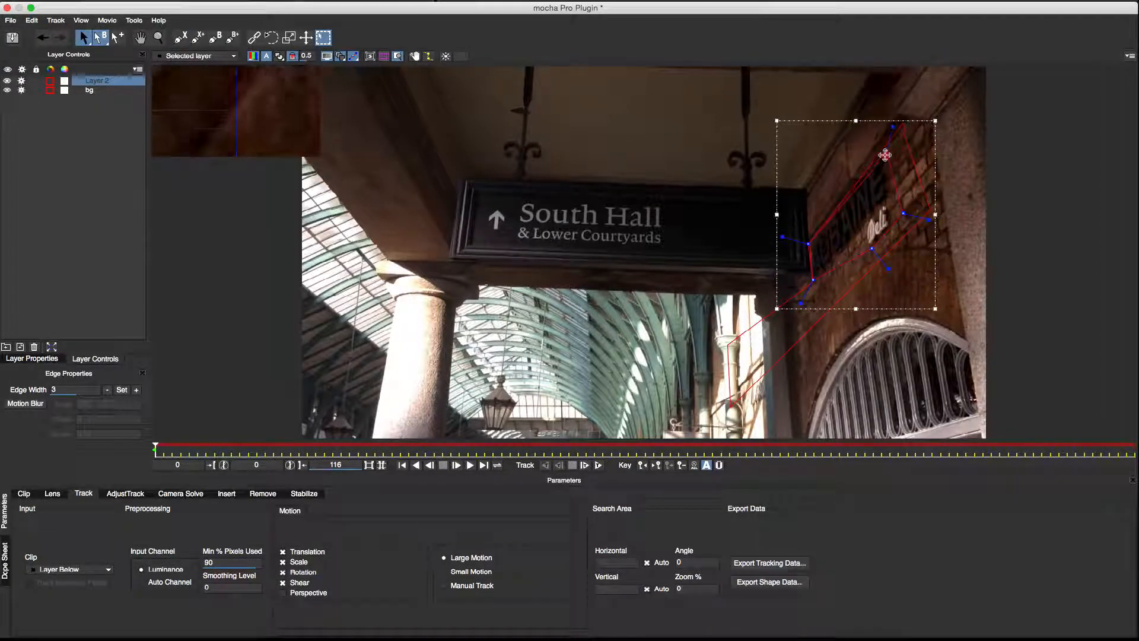
left_click(902, 136)
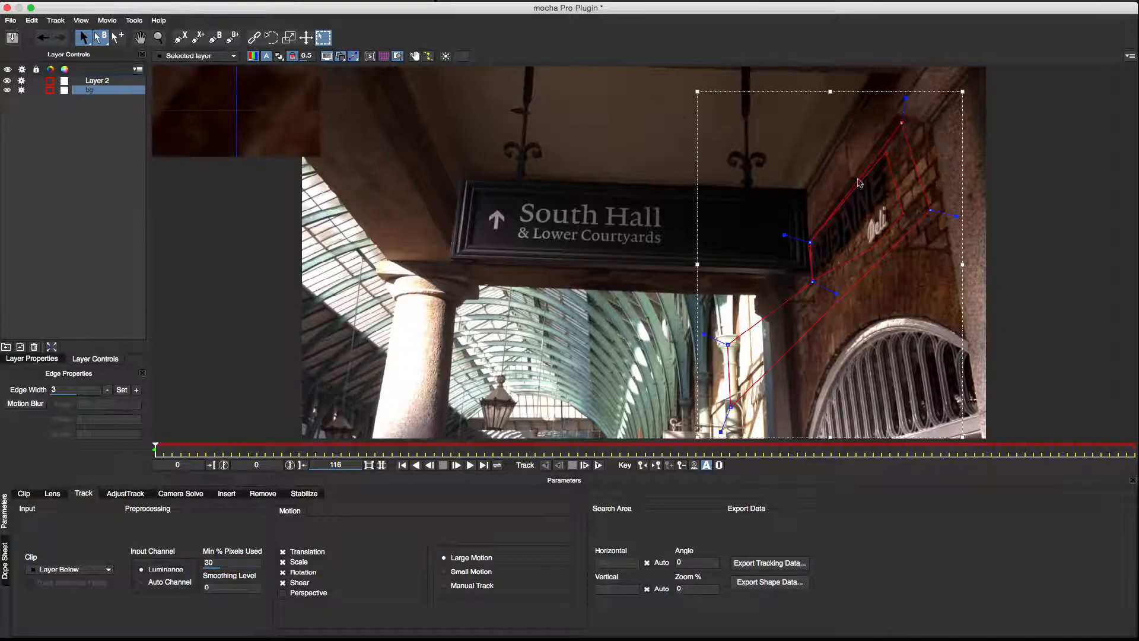
left_click_drag(807, 235, 817, 256)
left_click(810, 240)
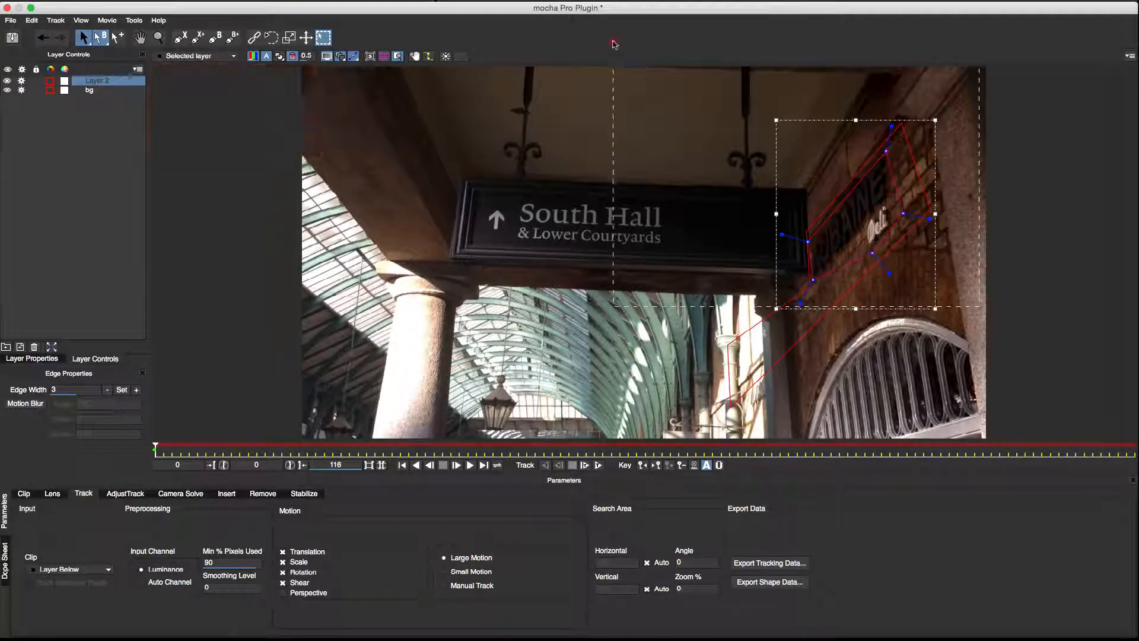
type("4")
Give the second shape an Edge Width of 4 and start renaming its layer.
key("Return")
left_click(122, 391)
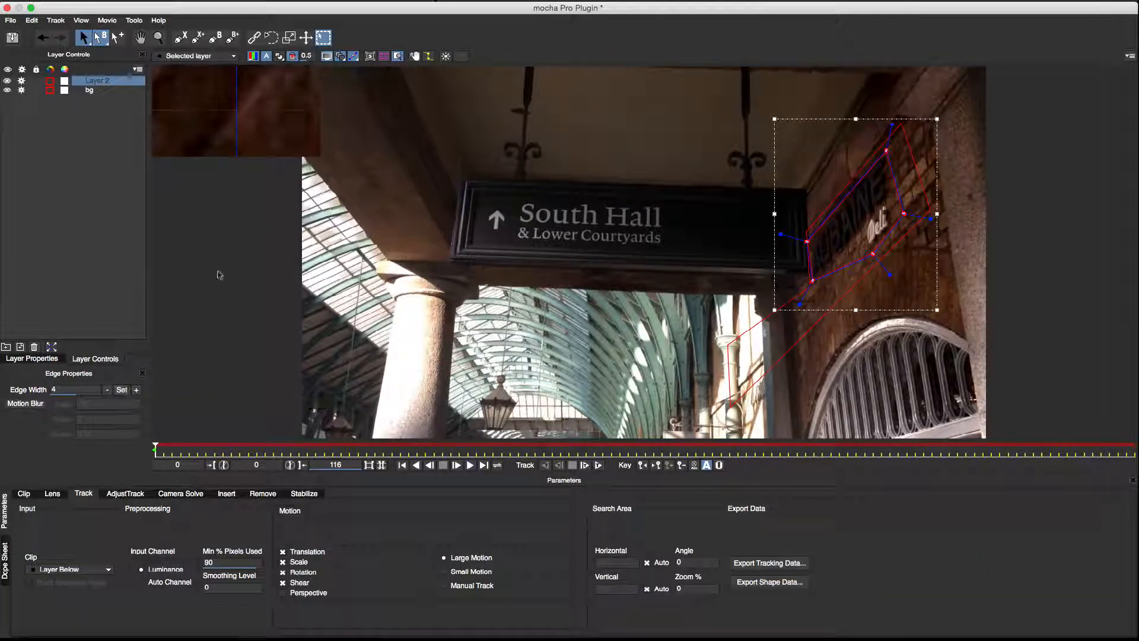
double_click(96, 80)
type("remove")
Name the layer remove and link it to the bg layer's track.
key("Return")
left_click(43, 359)
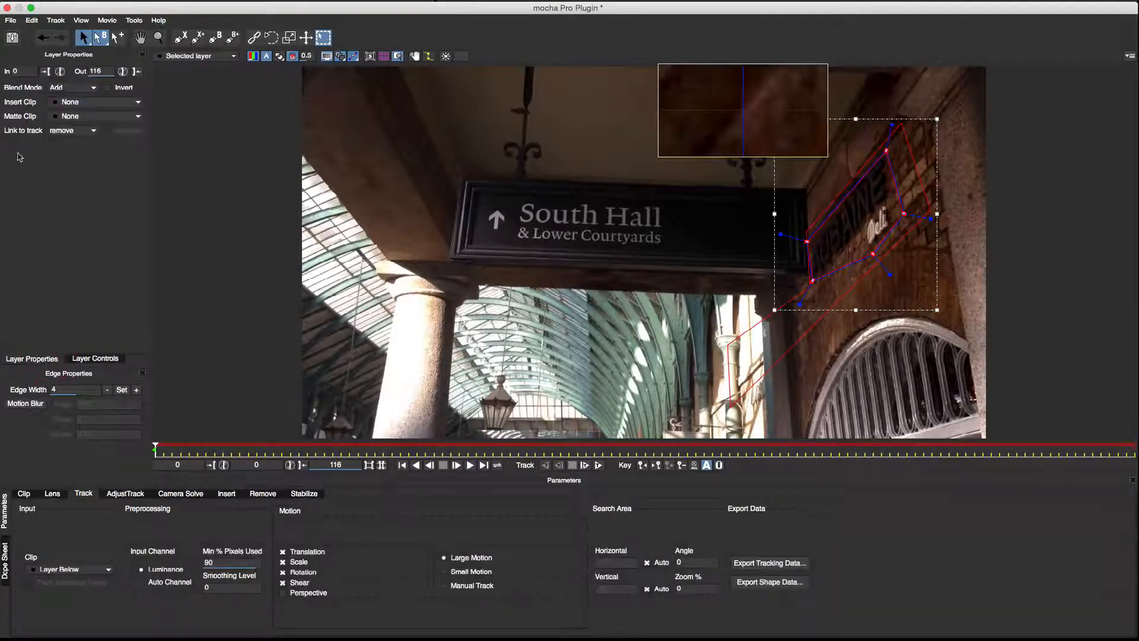
left_click(64, 131)
left_click(61, 156)
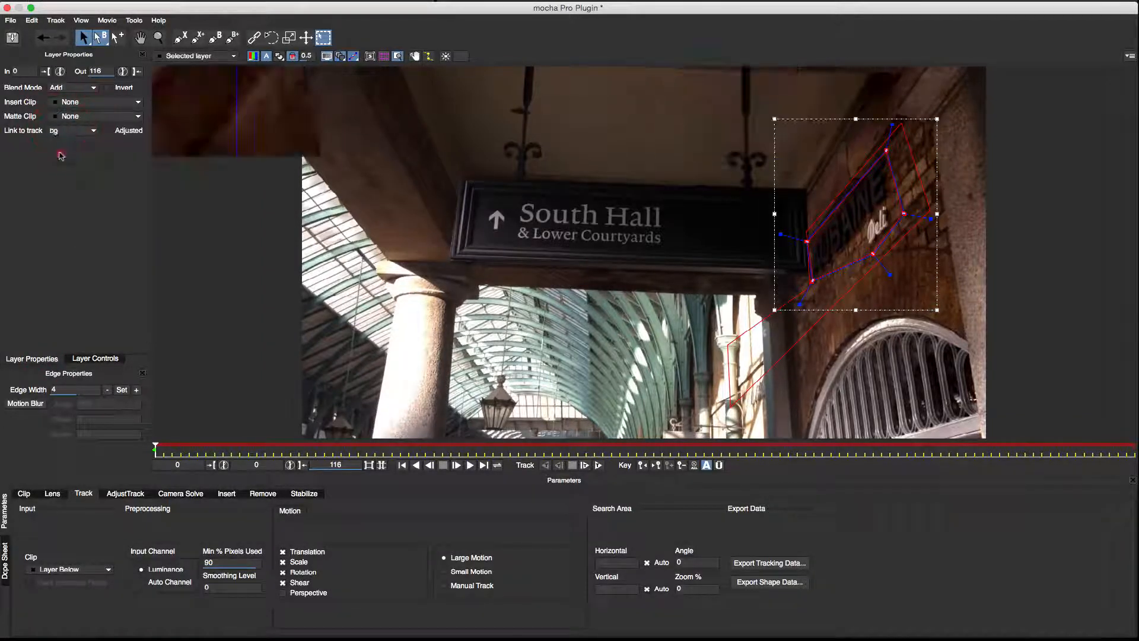
left_click(95, 358)
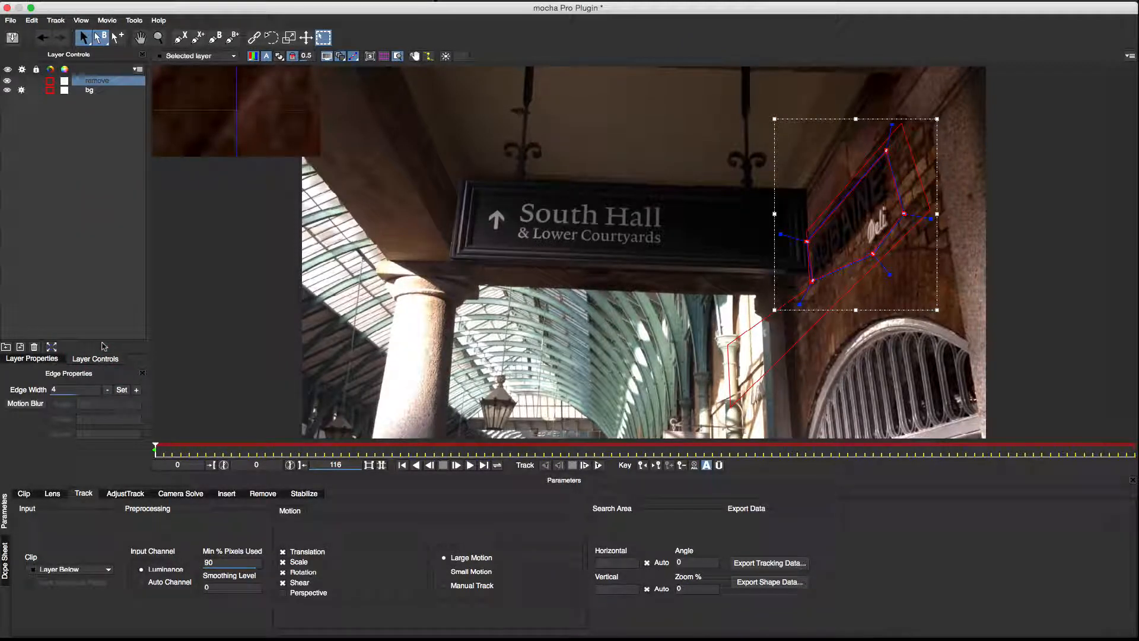
Set the layer's out point at frame 54 and return to the first frame.
left_click(89, 90)
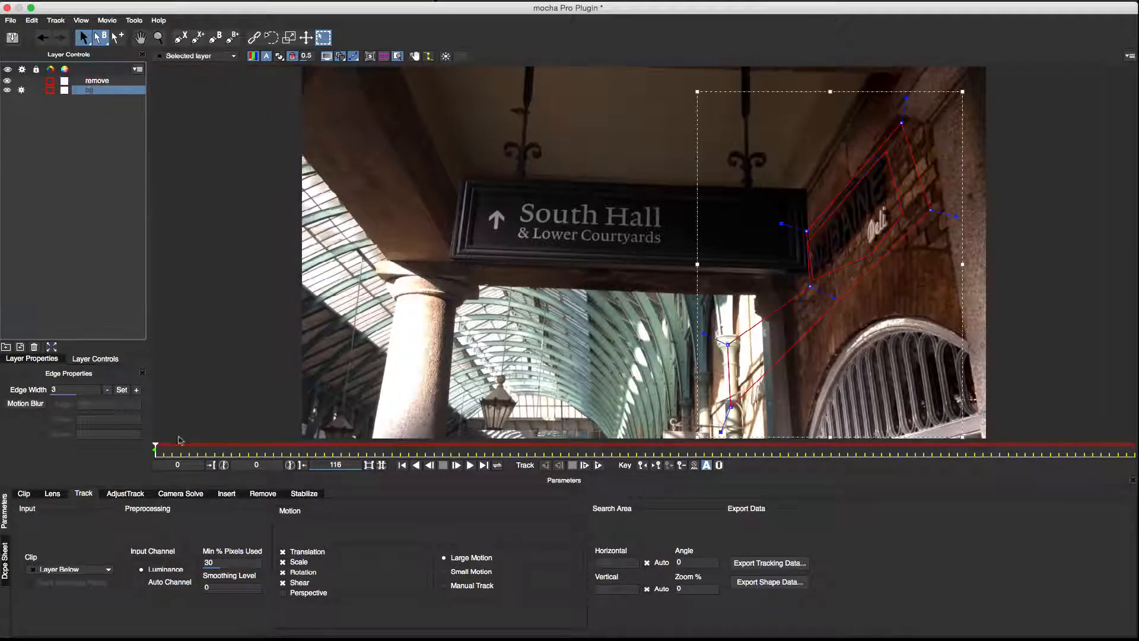
mouse_move(156, 449)
left_mouse_down()
mouse_move(132, 456)
mouse_move(612, 449)
left_mouse_up()
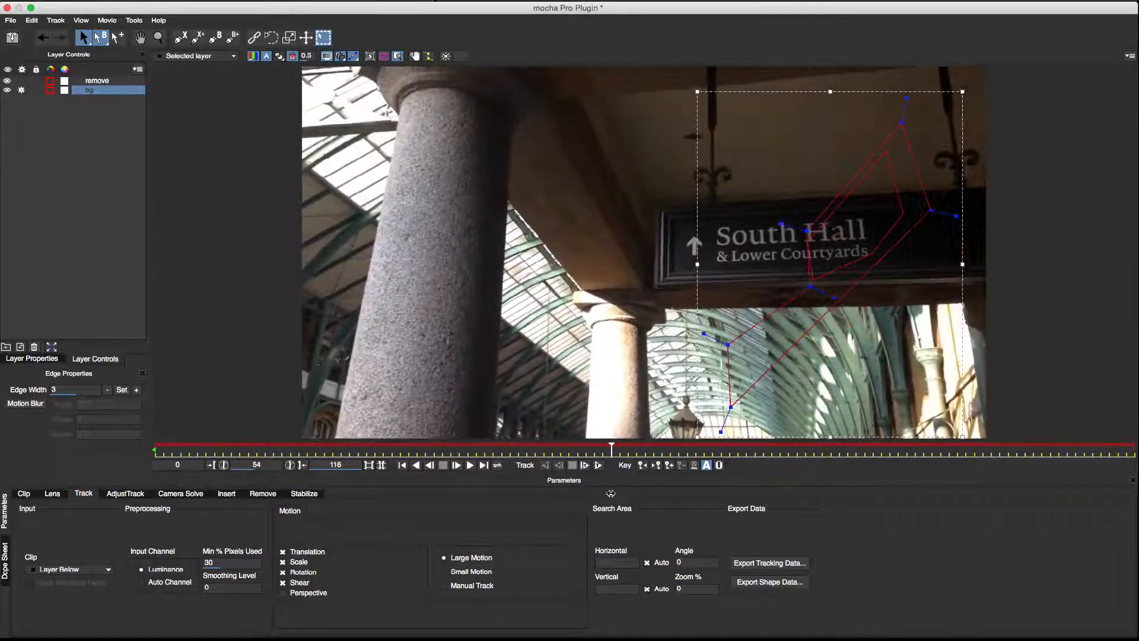
left_click(77, 360)
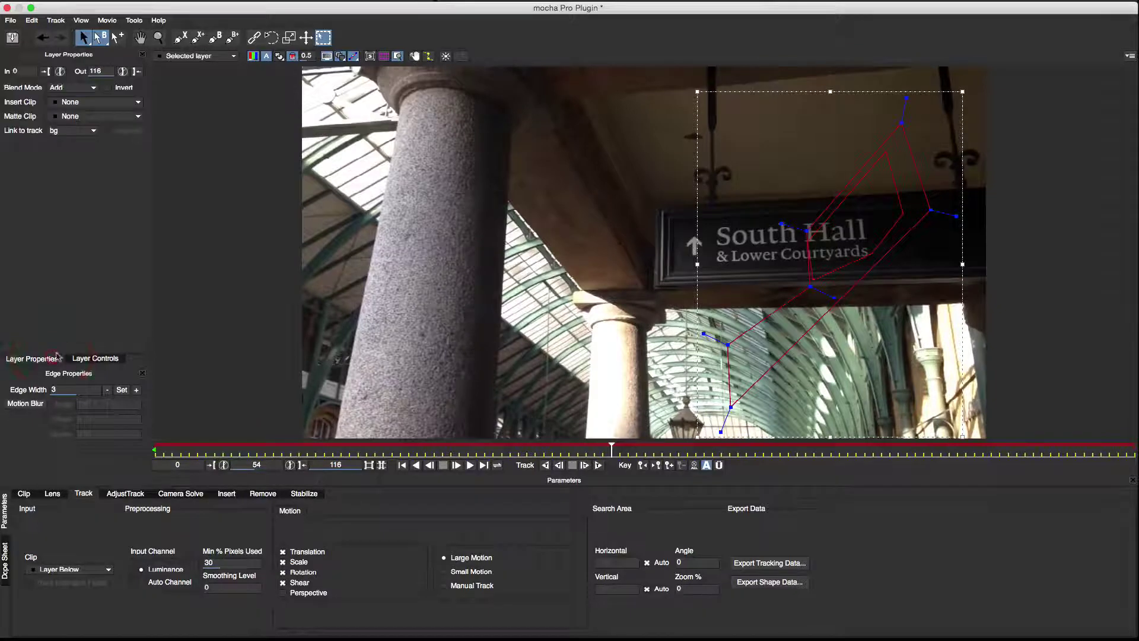
left_click(137, 71)
left_click_drag(611, 450, 156, 450)
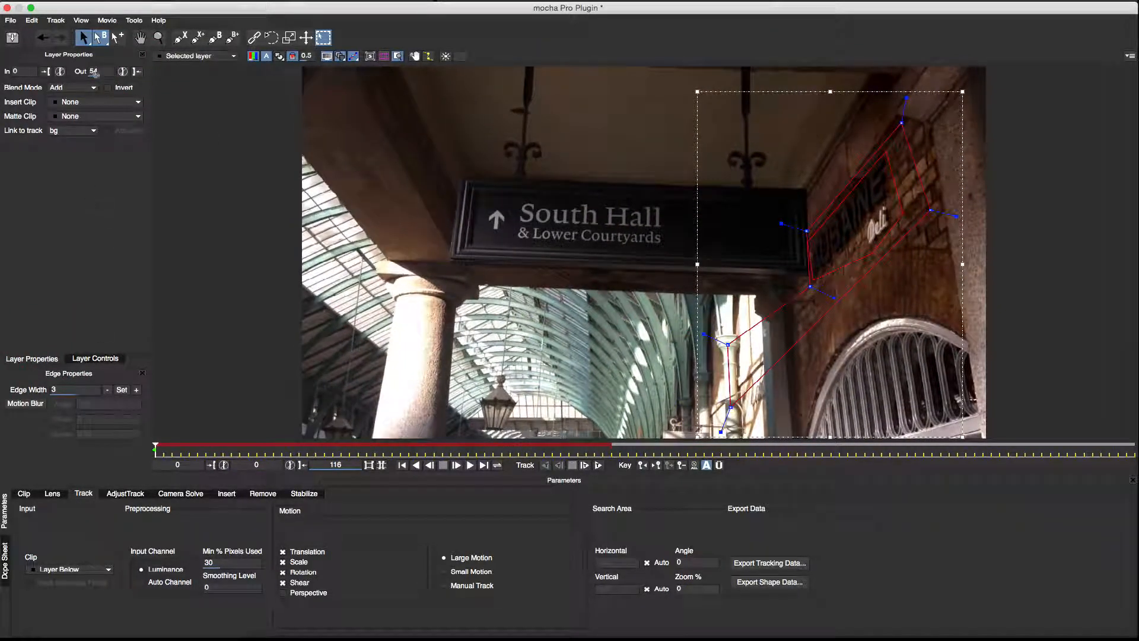
left_click(94, 359)
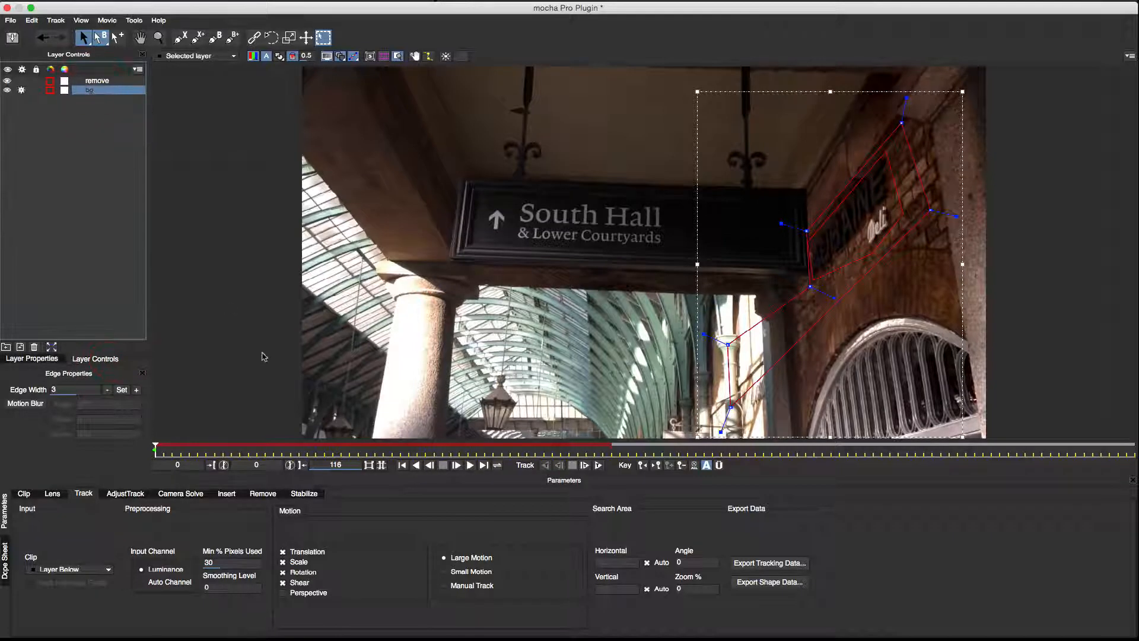
Track the bg layer forward with Min % Pixels Used 75 and Perspective motion, then return to frame 0.
double_click(230, 561)
type("75")
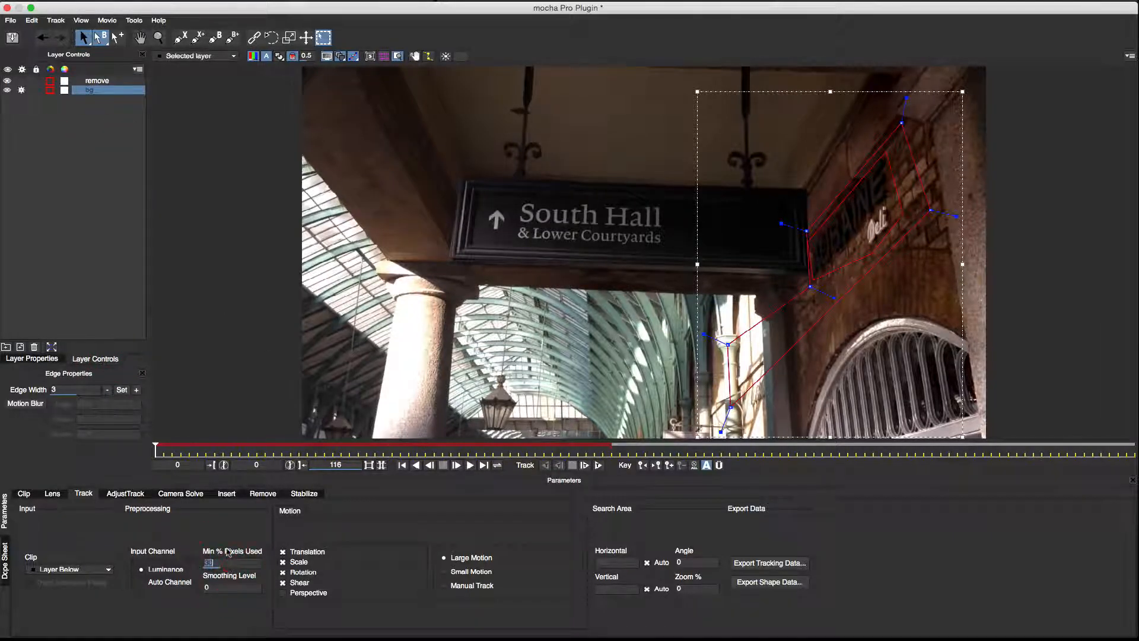
key("Return")
key("Tab")
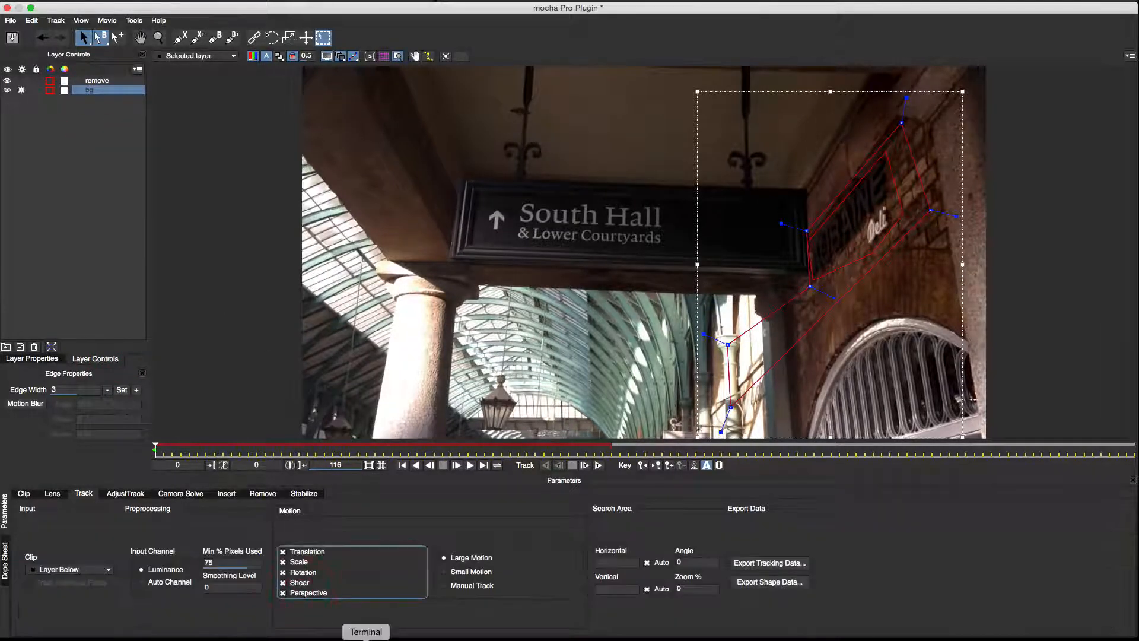
key("Tab")
left_click(598, 466)
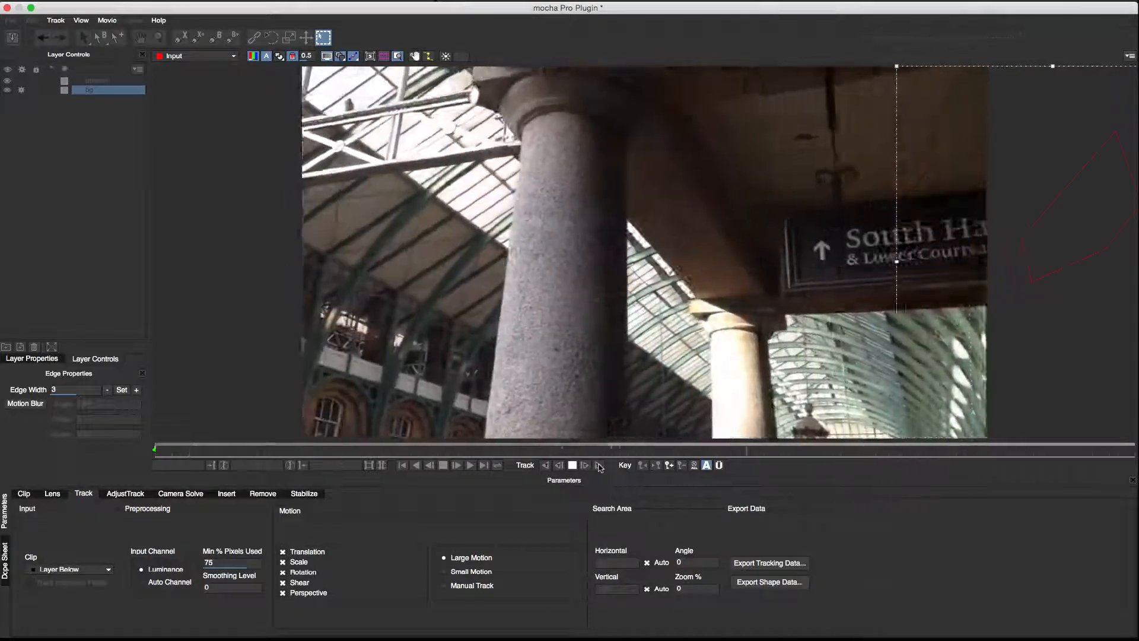
left_click_drag(991, 448, 153, 450)
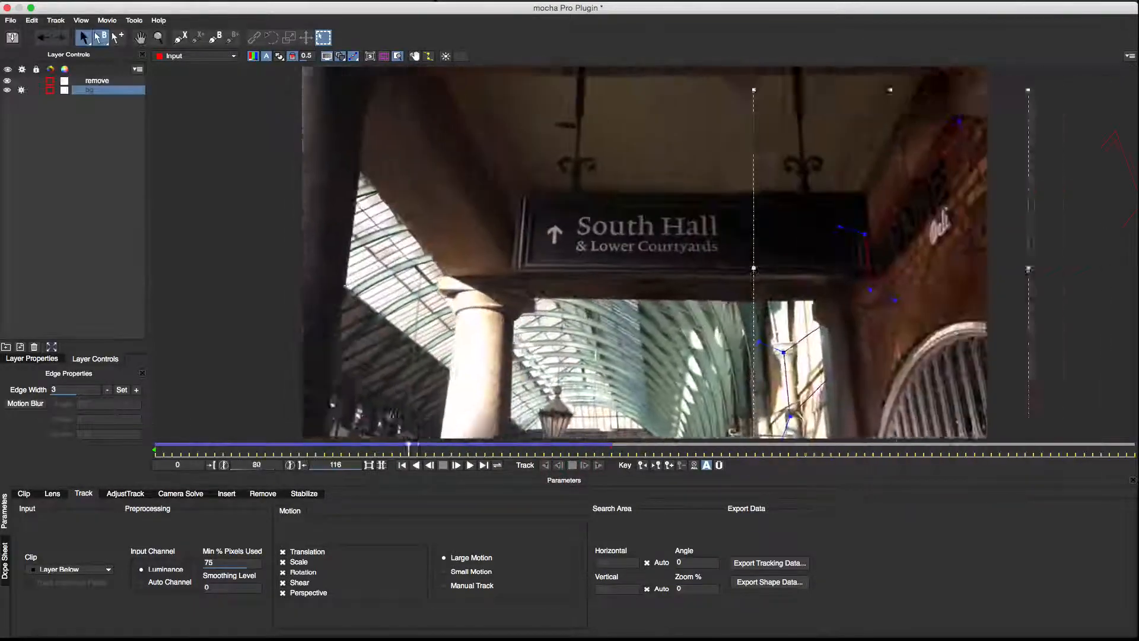
left_click(9, 96)
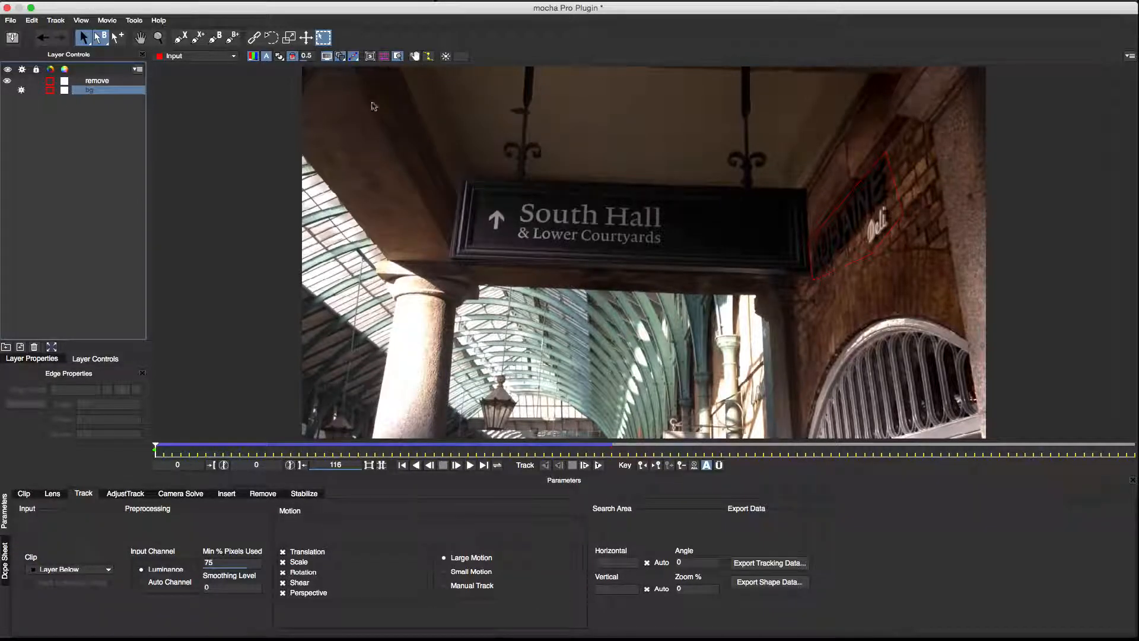
Reposition the remove shape's vertices on several frames so it follows the tracked wall, ending at frame 0.
left_click(806, 247)
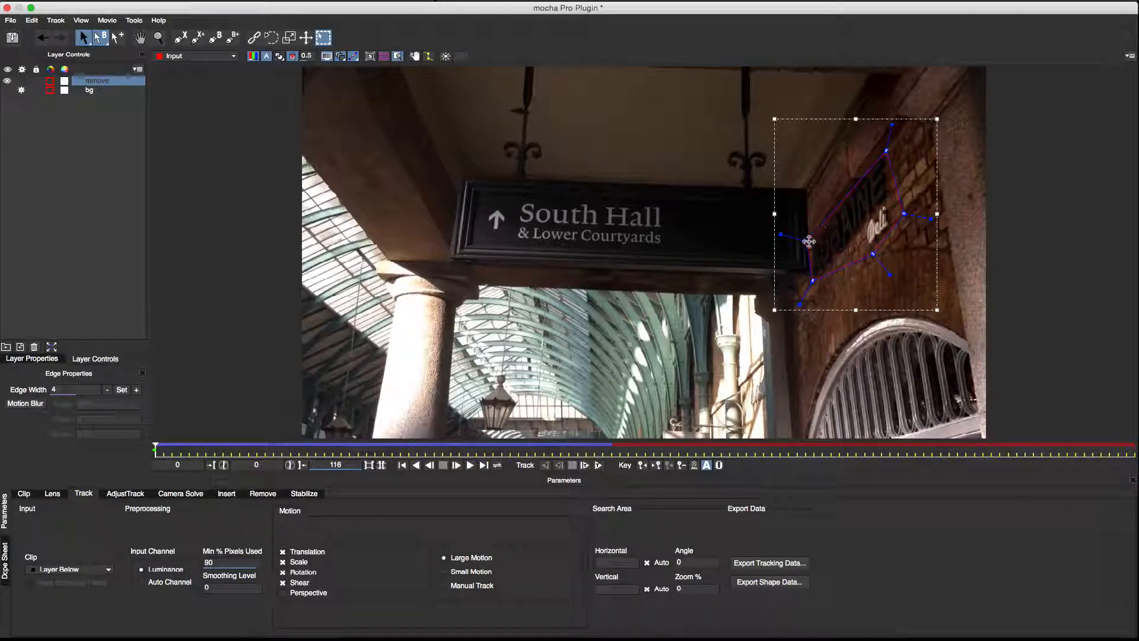
left_click(807, 241)
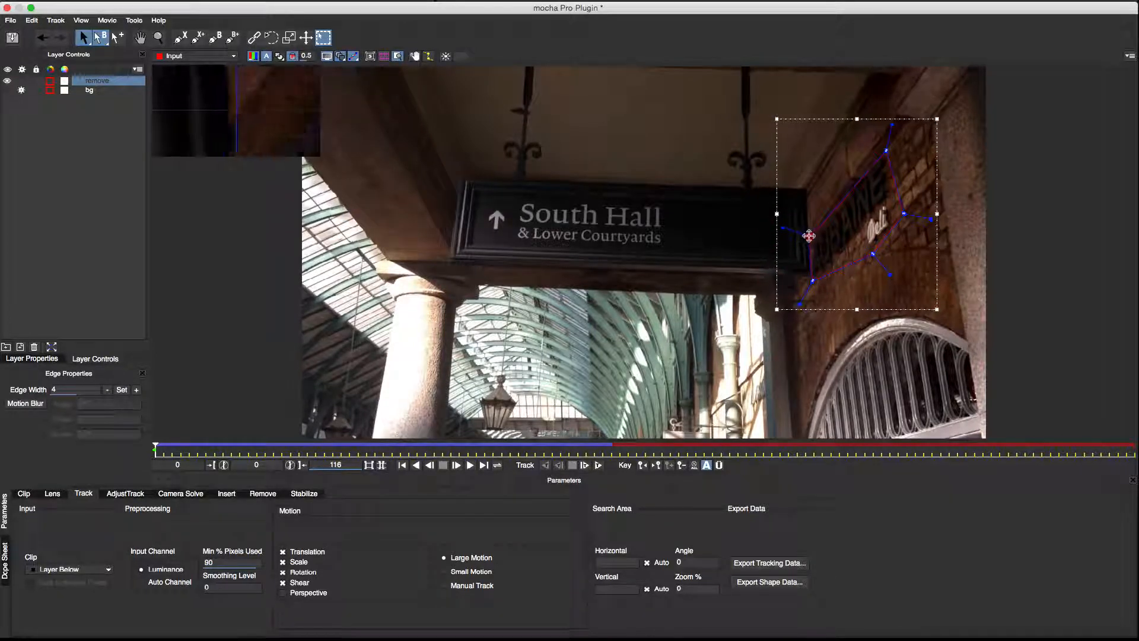
left_click_drag(806, 241, 809, 283)
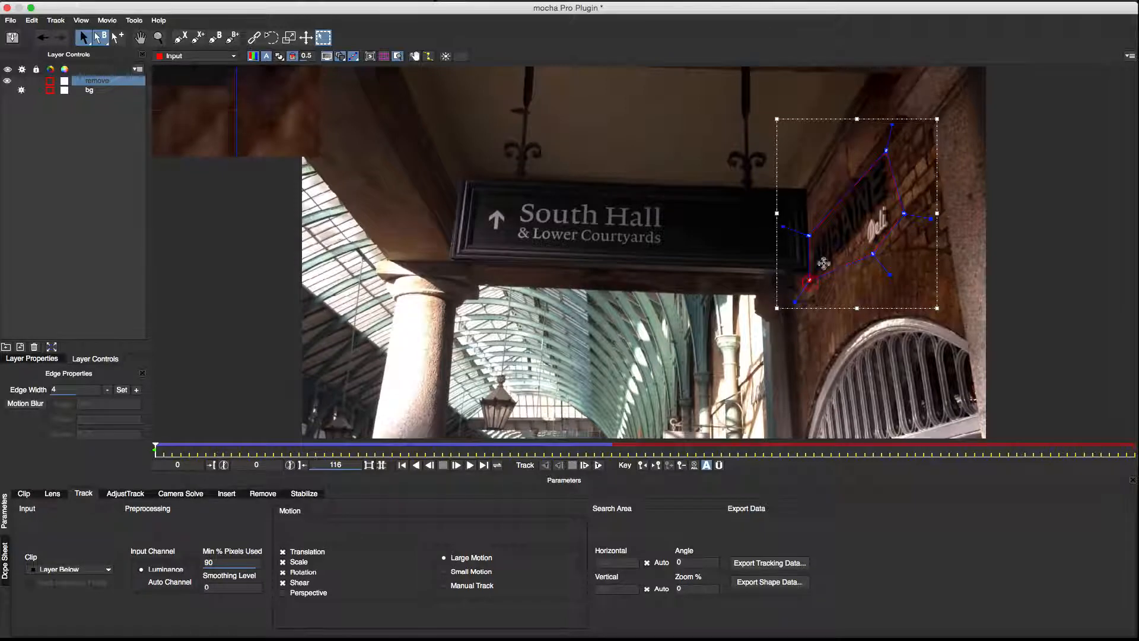
key("t")
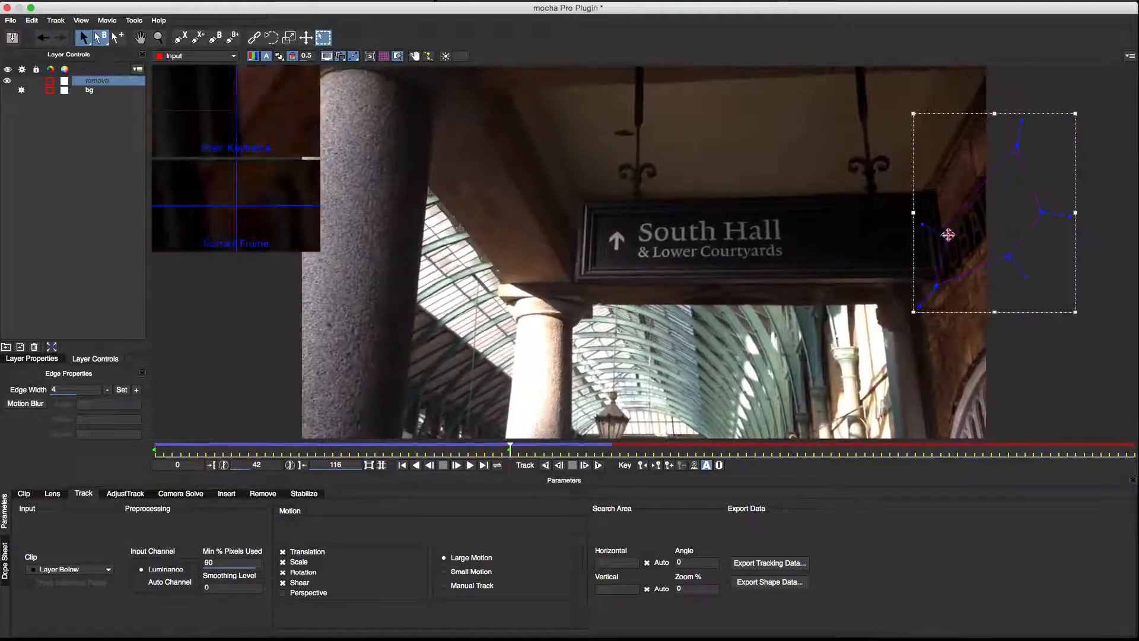
left_click_drag(940, 293, 949, 296)
key("t")
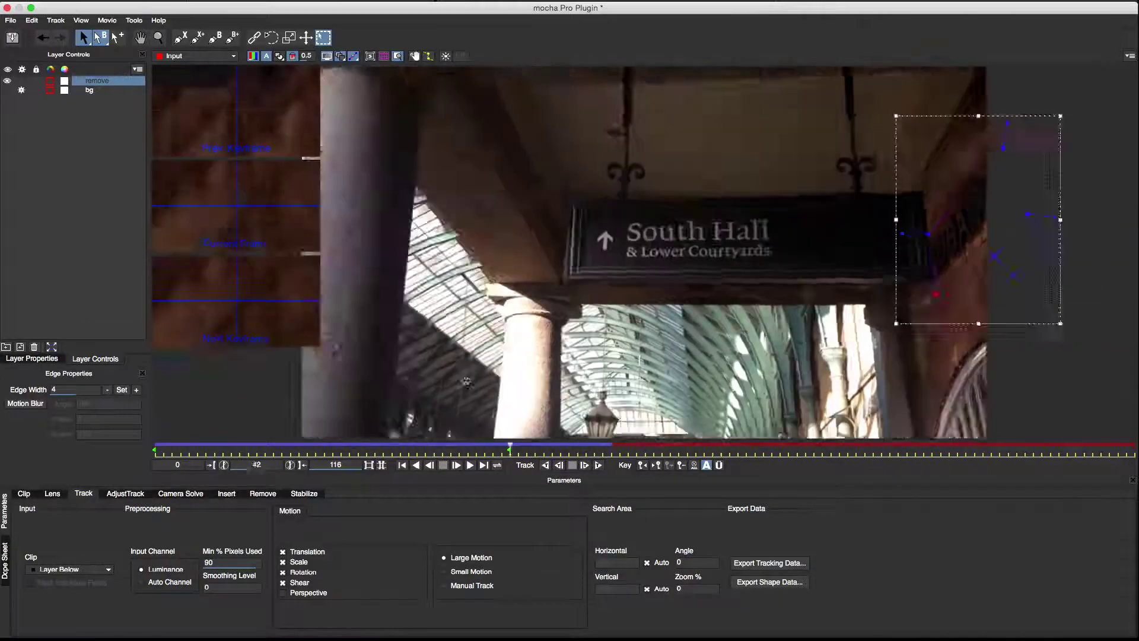
key("Home")
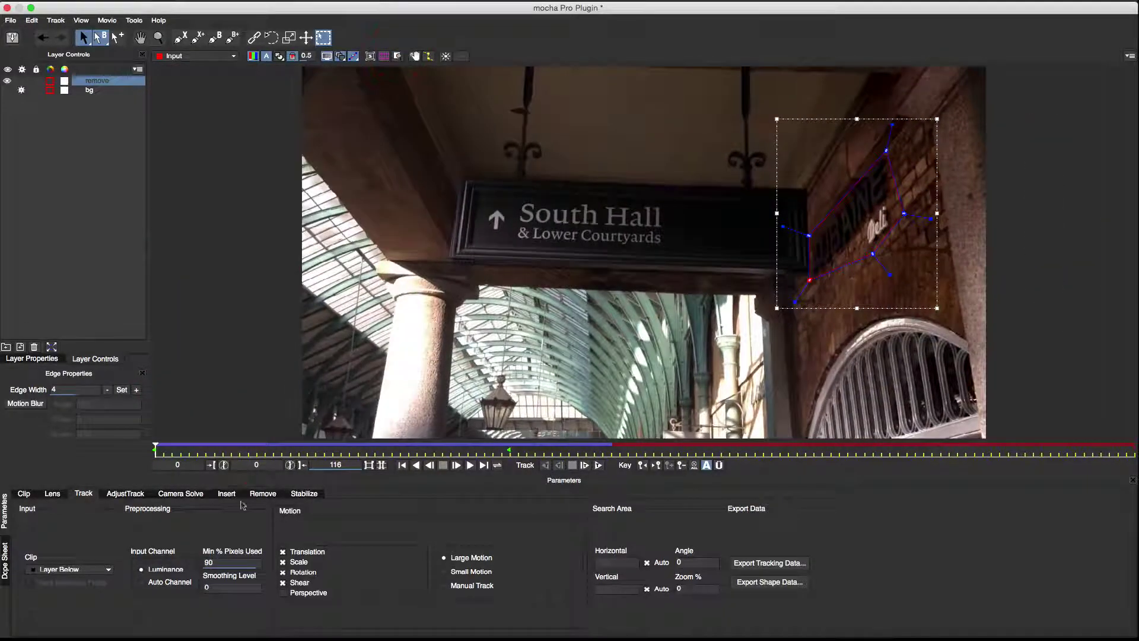
In the Remove module, create a clean plate from the current frame and save the TIFF to the Desktop.
left_click(262, 493)
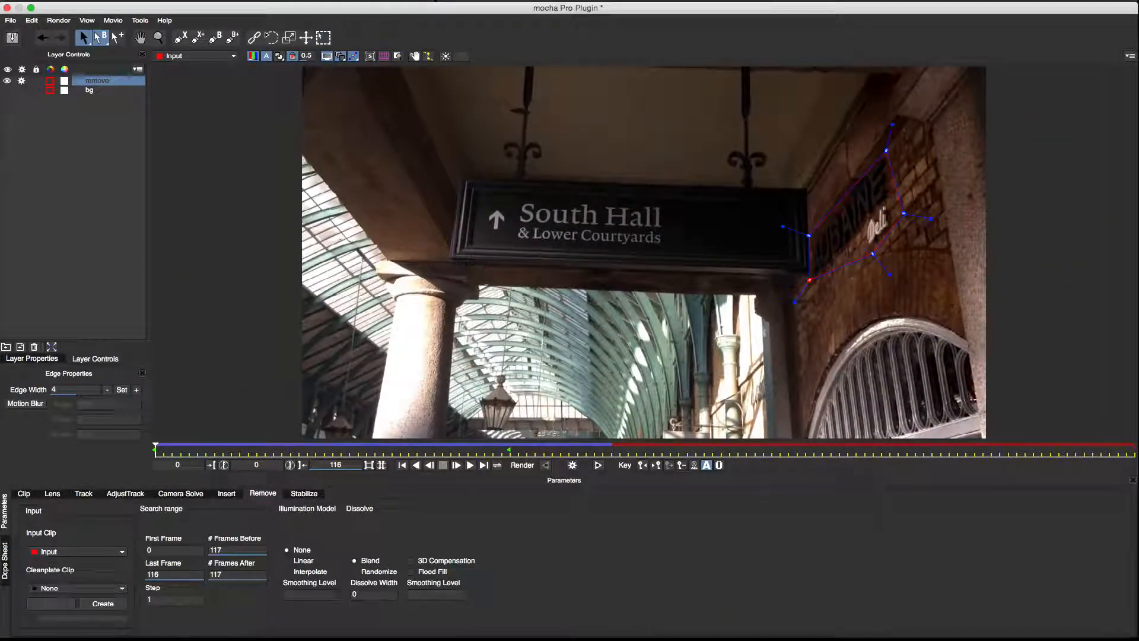
left_click(79, 587)
left_click(114, 603)
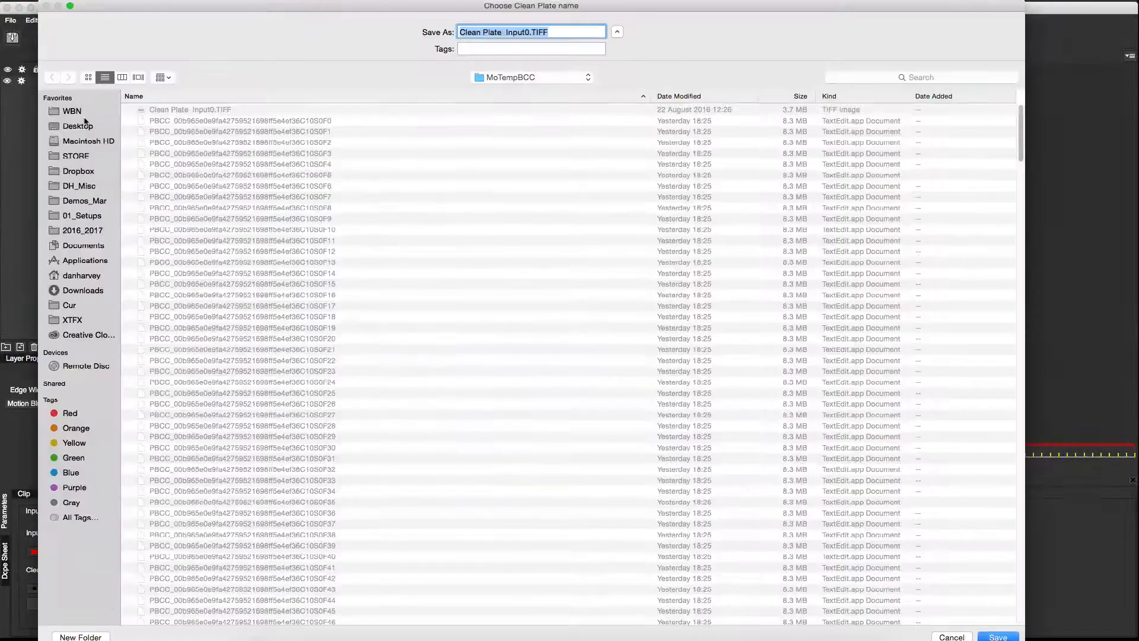
left_click(80, 126)
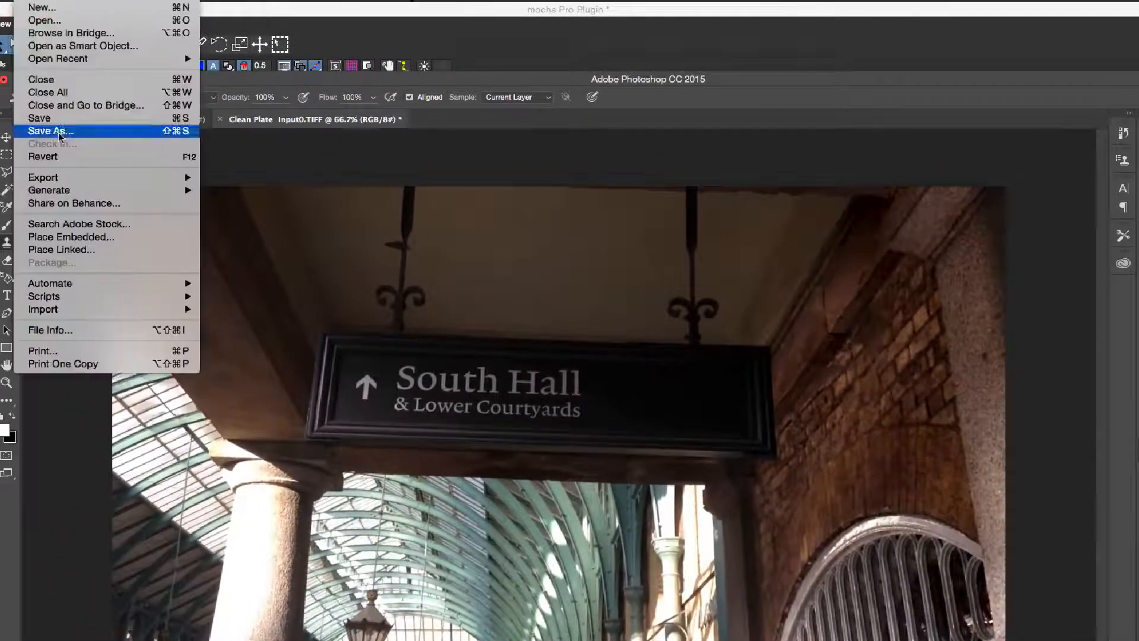
Save the painted clean plate over the existing Clean Plate Input0 TIFF on the Desktop.
left_click(40, 132)
left_click(369, 195)
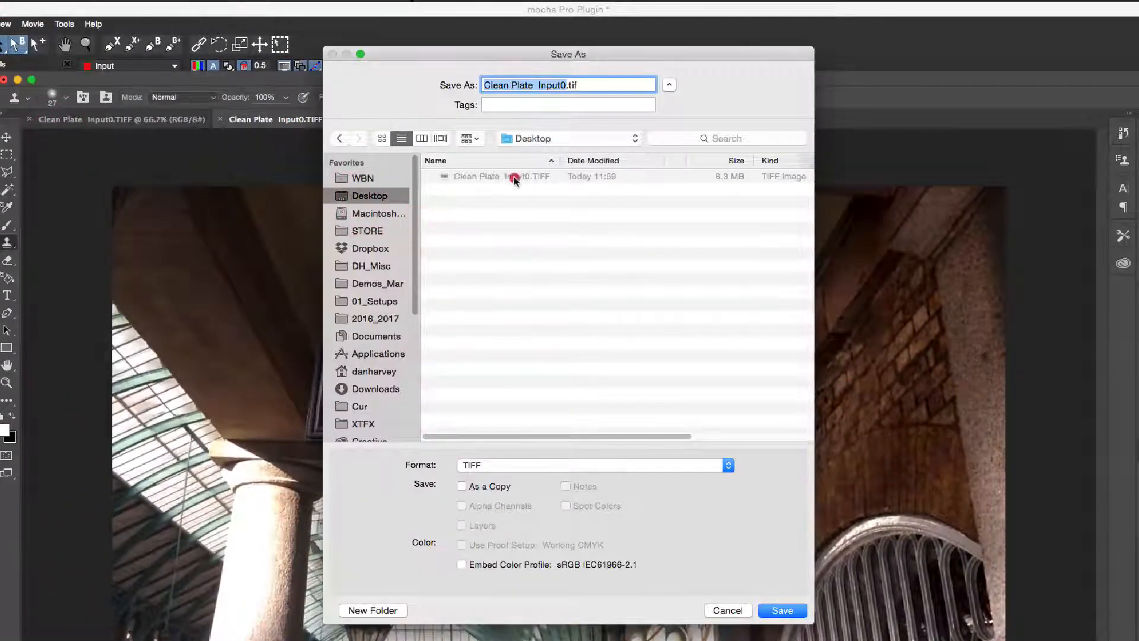
left_click(503, 176)
left_click(783, 610)
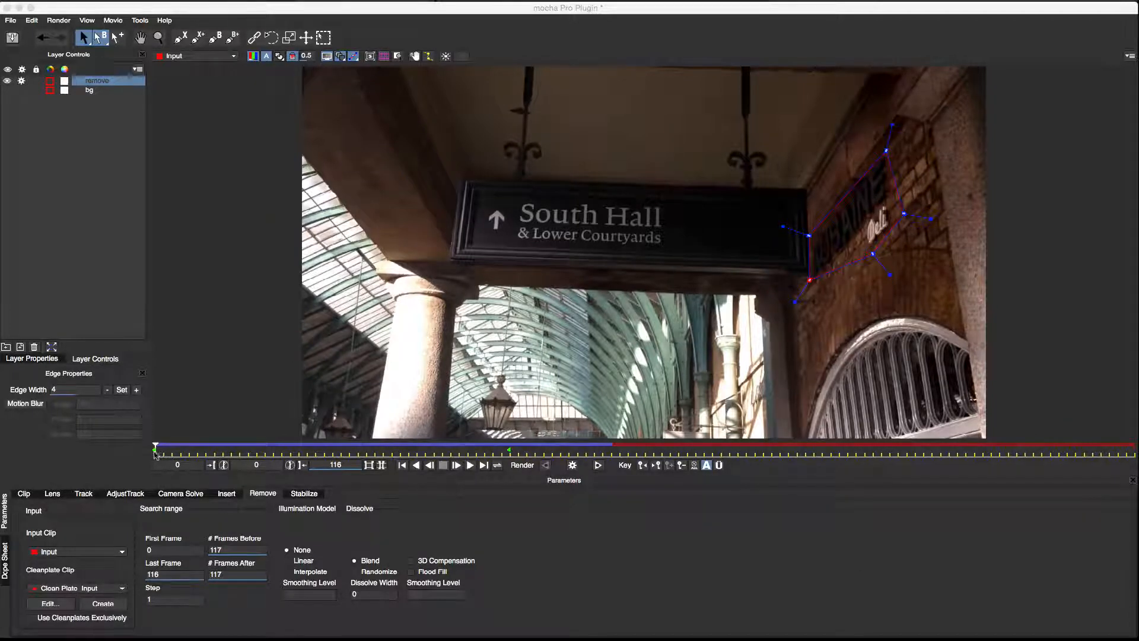
At frame 28 with overlays hidden, render the lettering removal using the clean plate exclusively.
left_click_drag(156, 449, 390, 448)
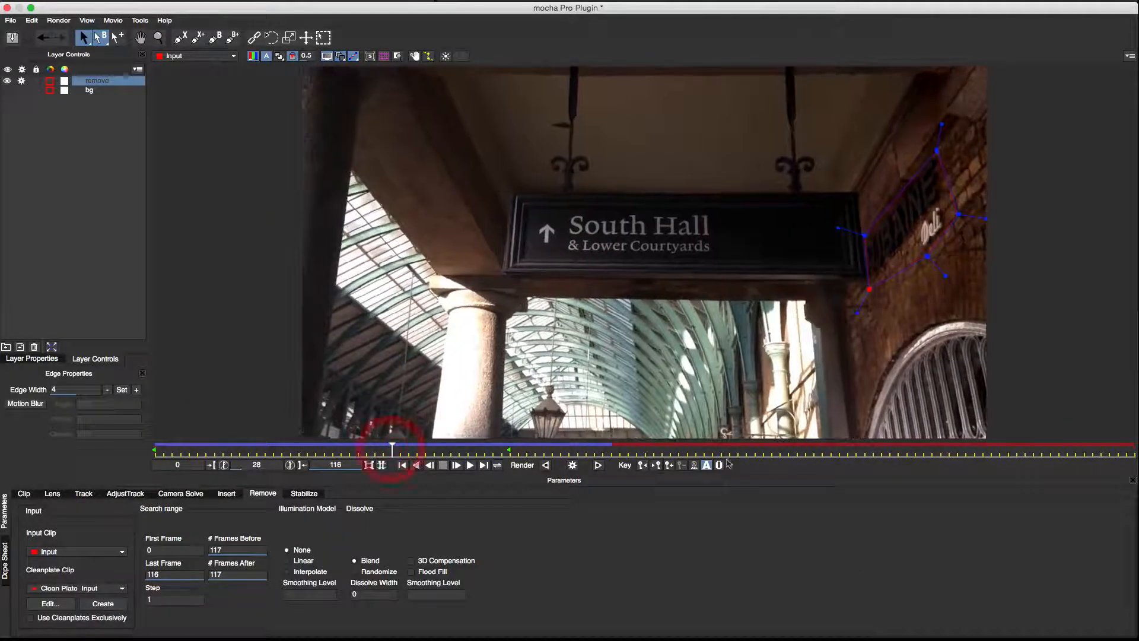
left_click(340, 59)
left_click(573, 464)
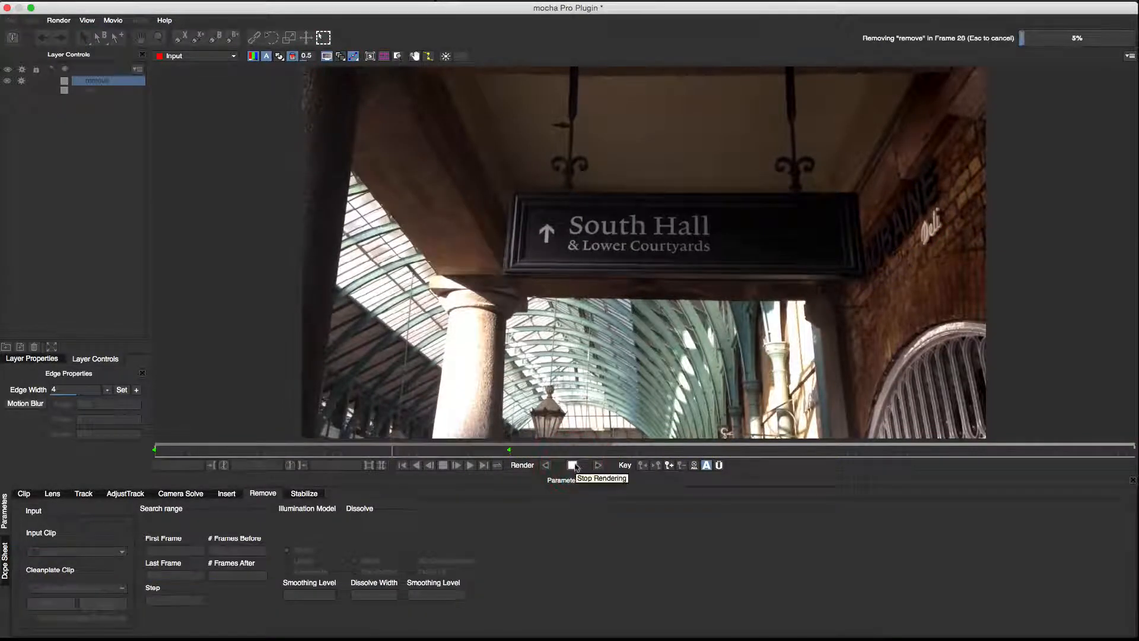
left_click(574, 464)
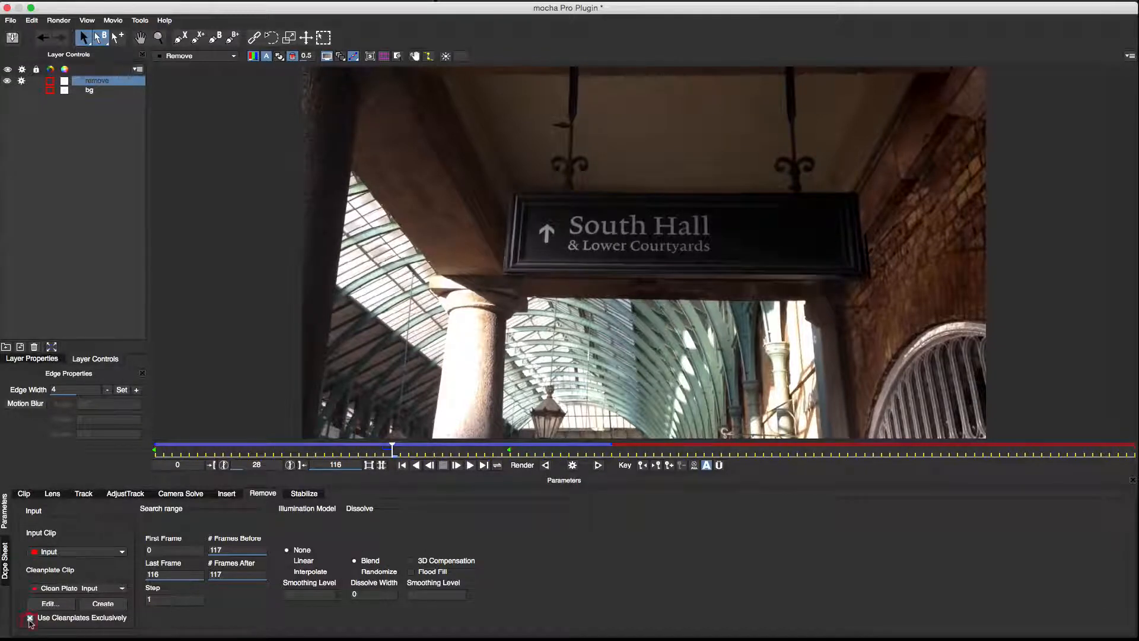
left_click(573, 464)
key("alt+super+z")
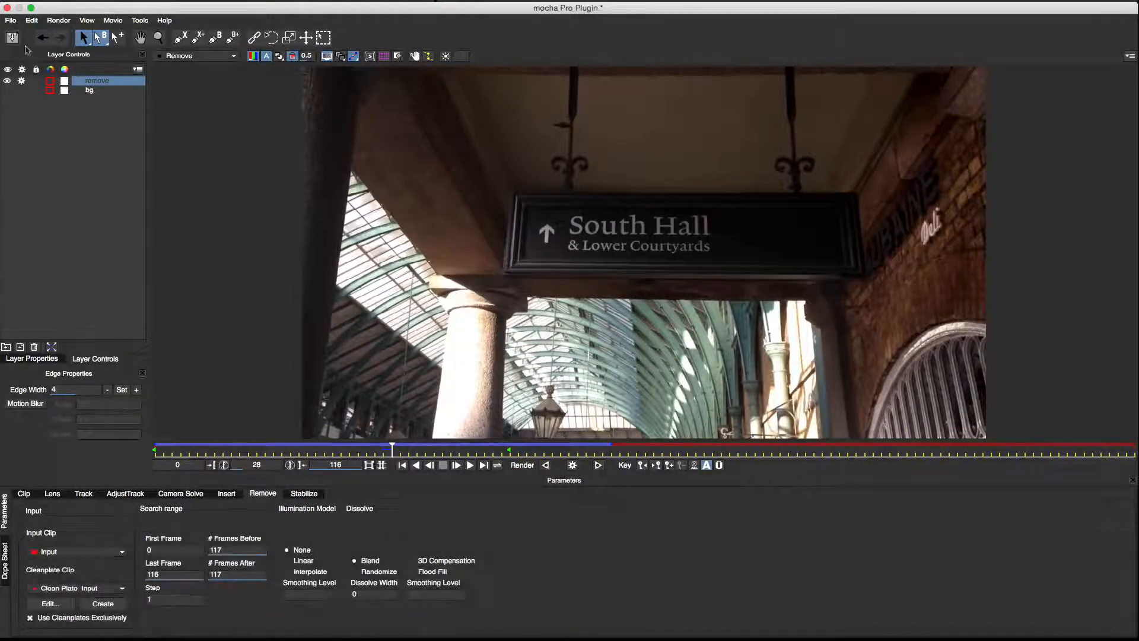
left_click(9, 7)
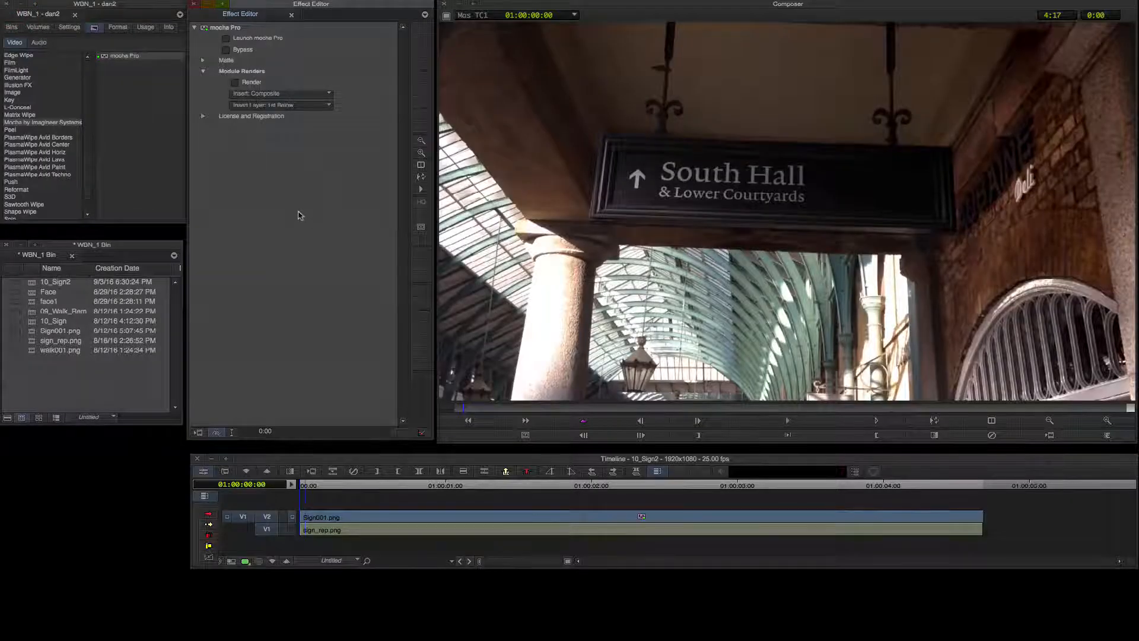
left_click(253, 95)
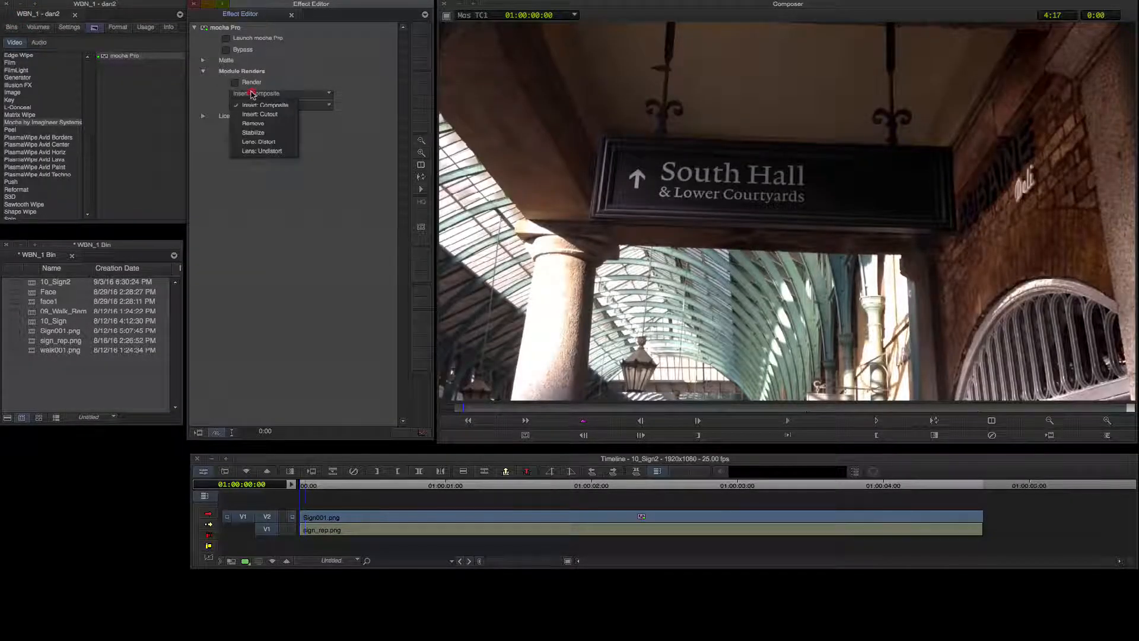
left_click(253, 122)
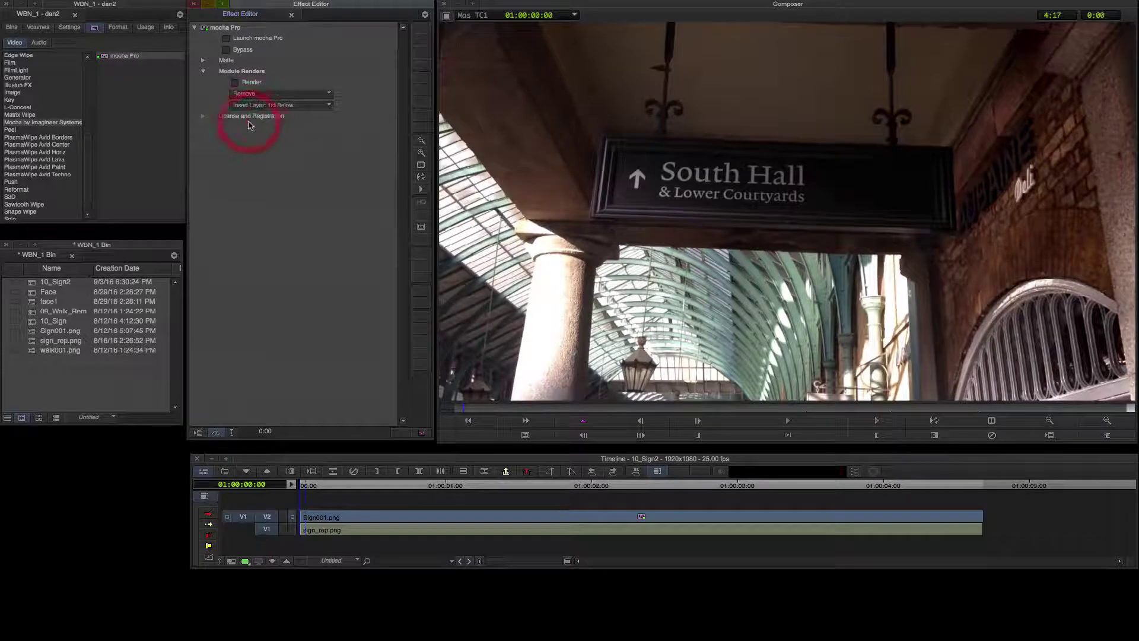
left_click(236, 84)
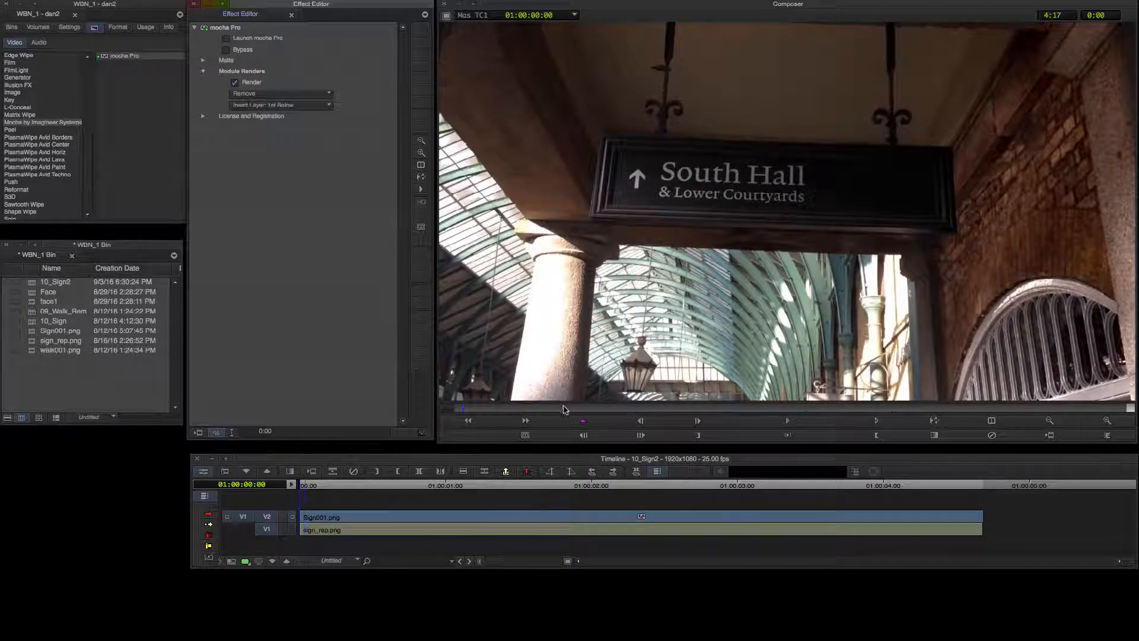
left_click_drag(563, 410, 586, 408)
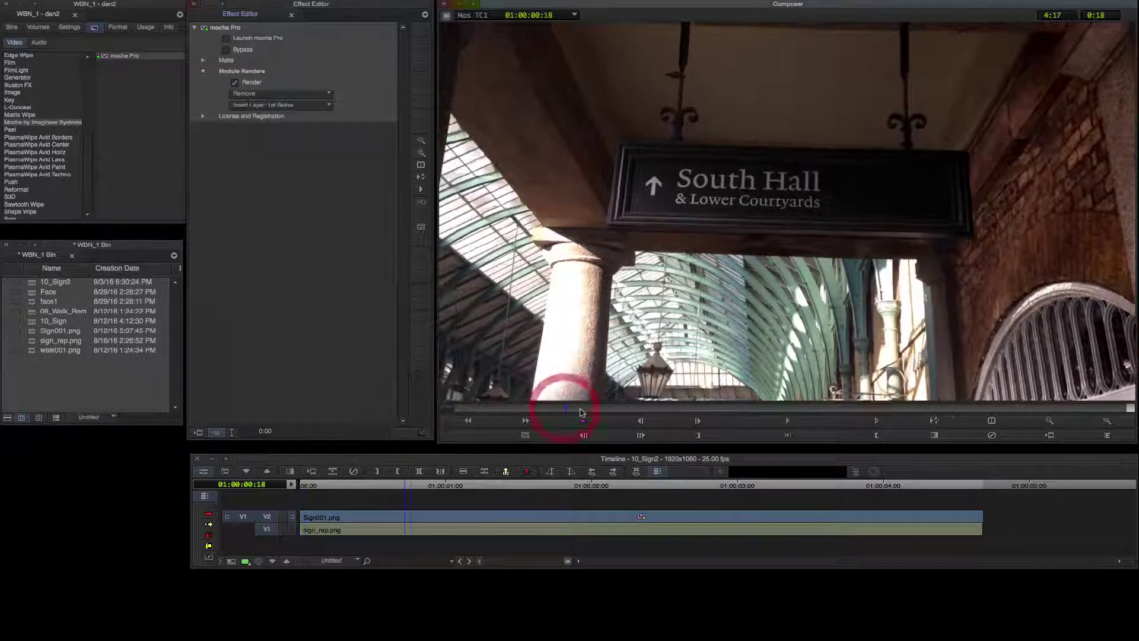
left_click(681, 412)
left_click(761, 411)
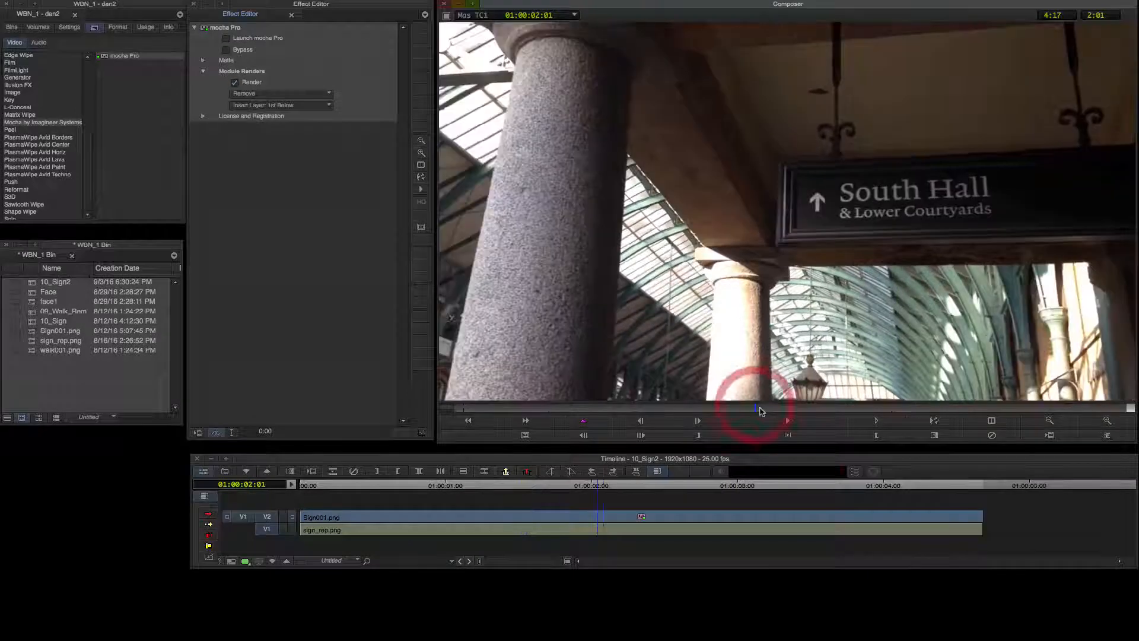
left_click(584, 410)
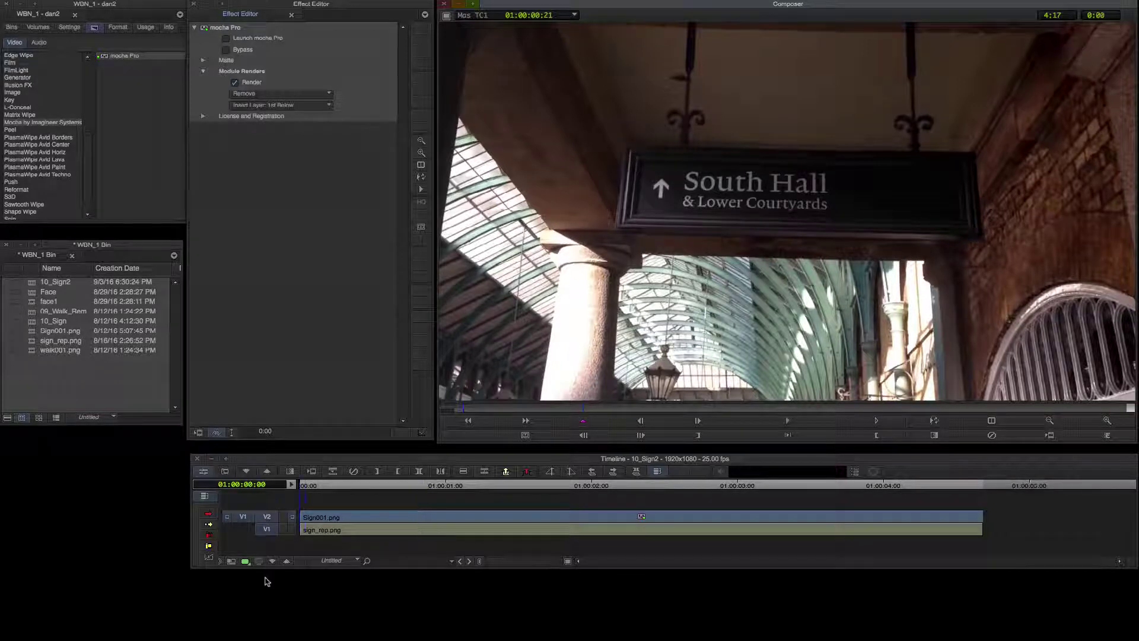
key("Home")
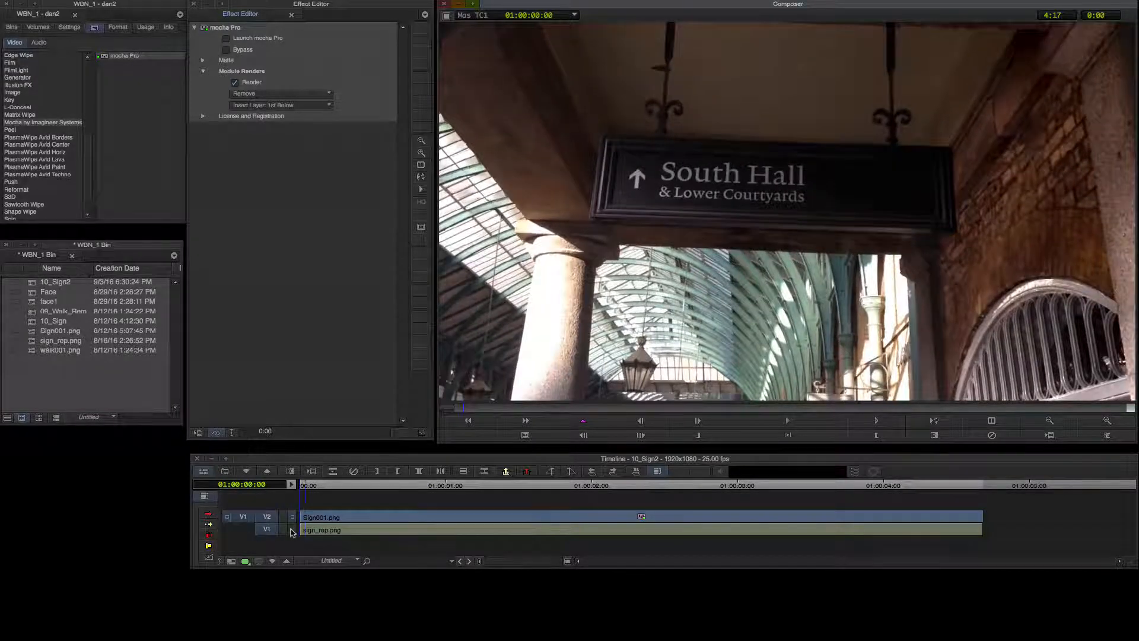
Option-drag the mocha Pro effect onto the V2 South Hall sign clip with the insert layer set to 1st Below.
left_click(291, 531)
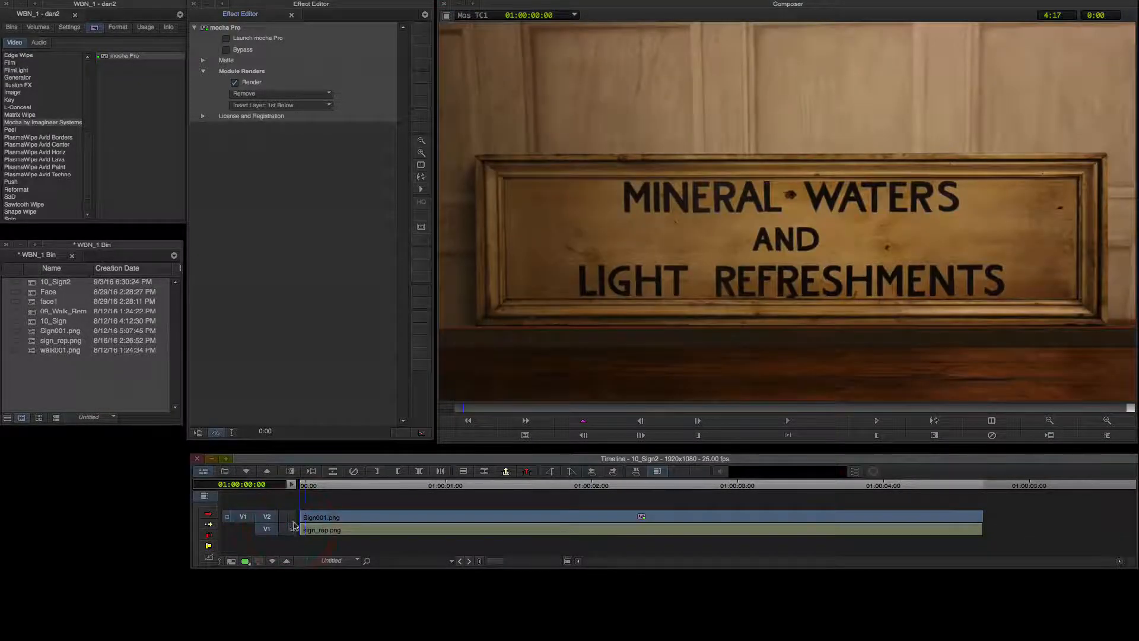
left_click(292, 518)
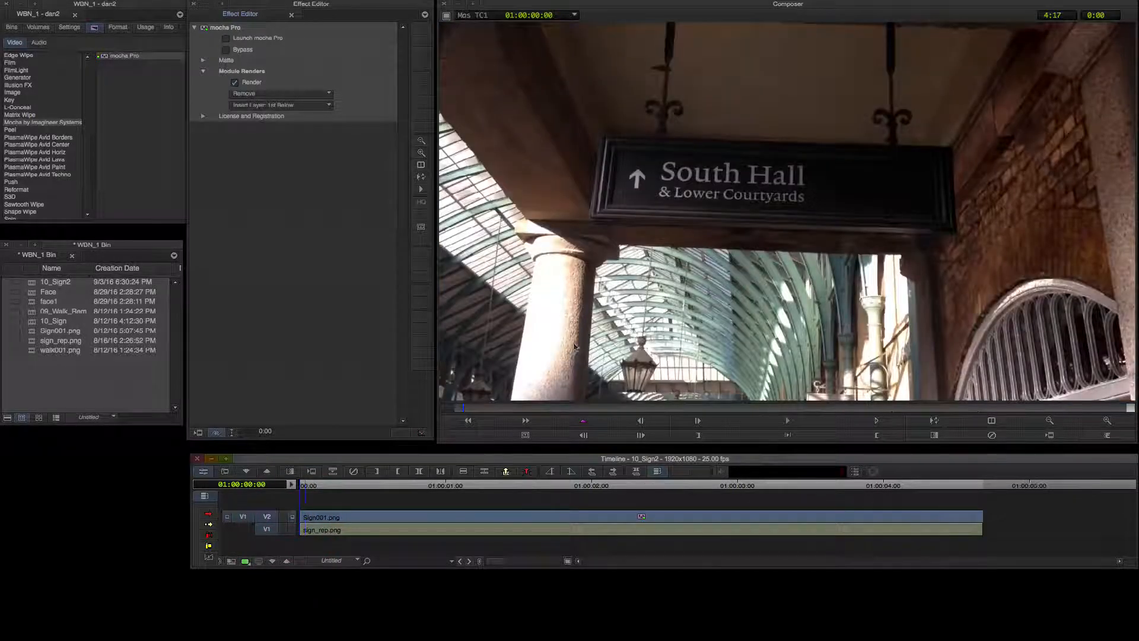
key("alt")
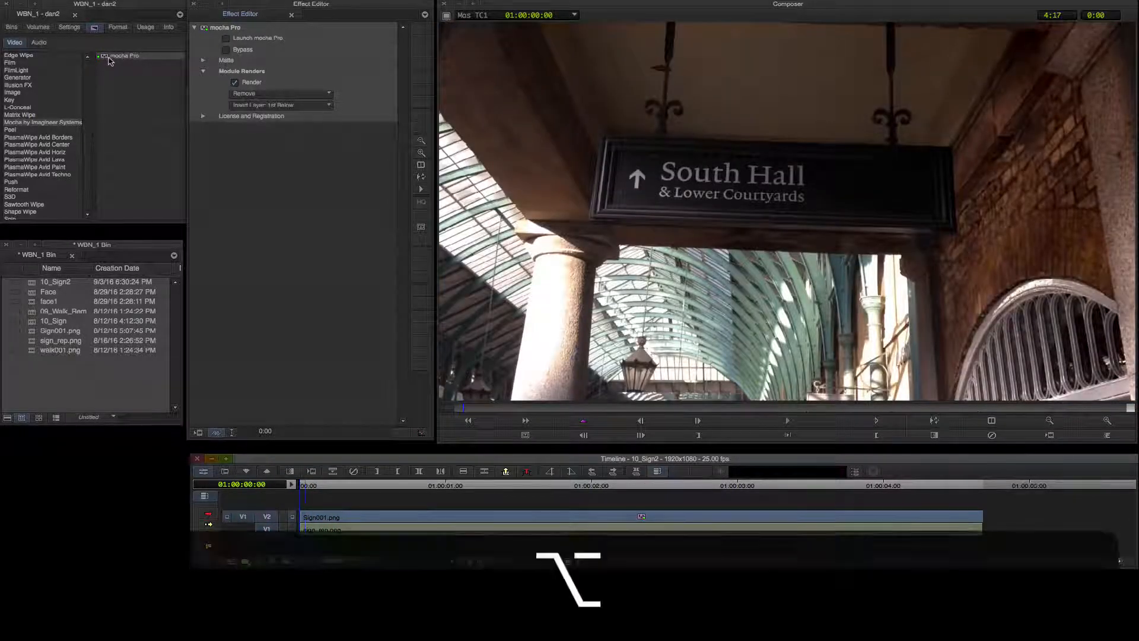
left_click_drag(108, 61, 499, 515)
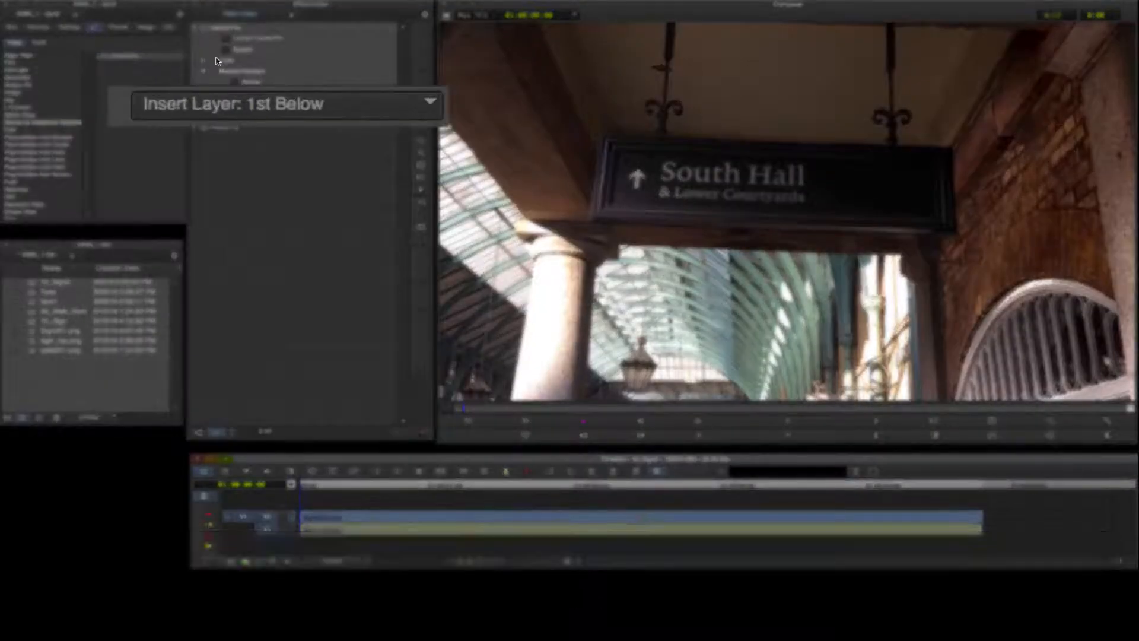
left_click(242, 562)
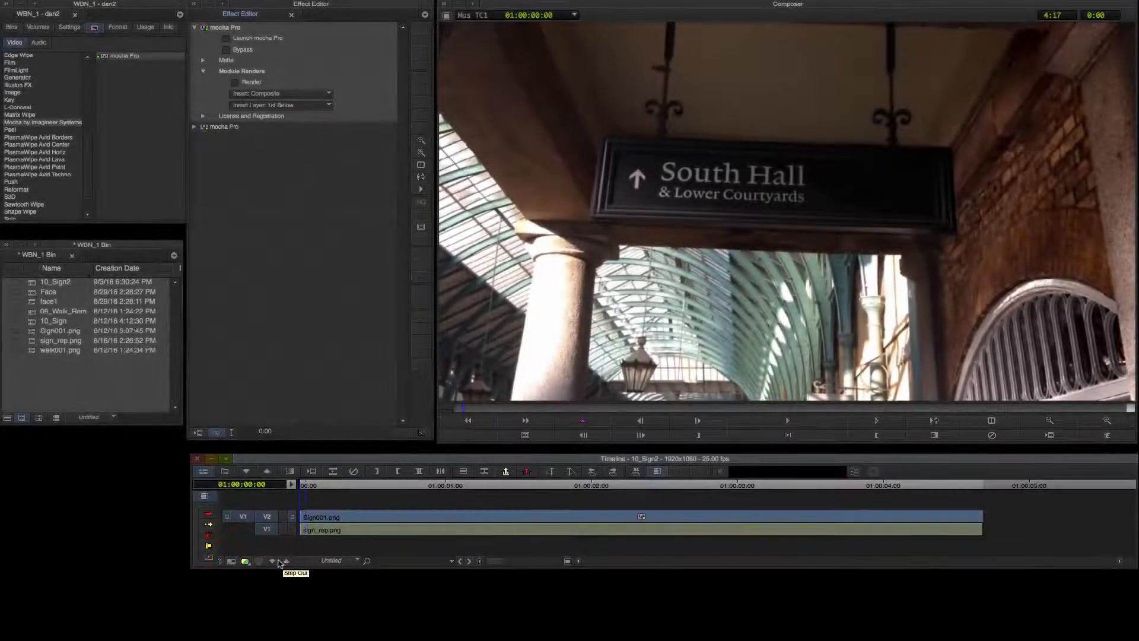
Launch mocha Pro on the sign clip, continuing at proxy resolution.
left_click(229, 38)
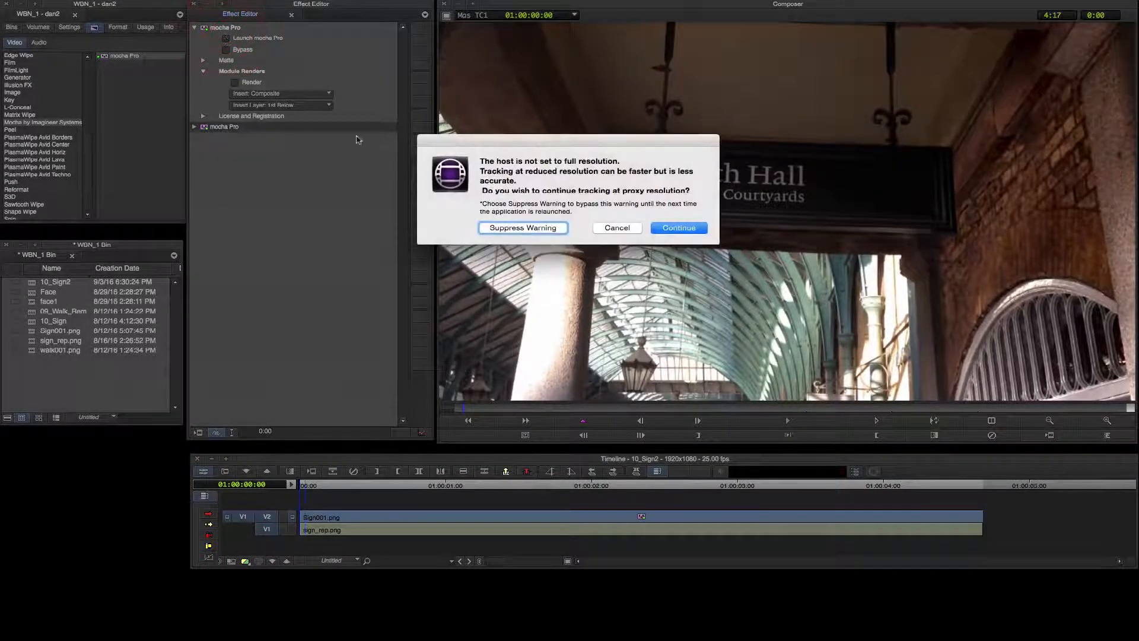
left_click(682, 226)
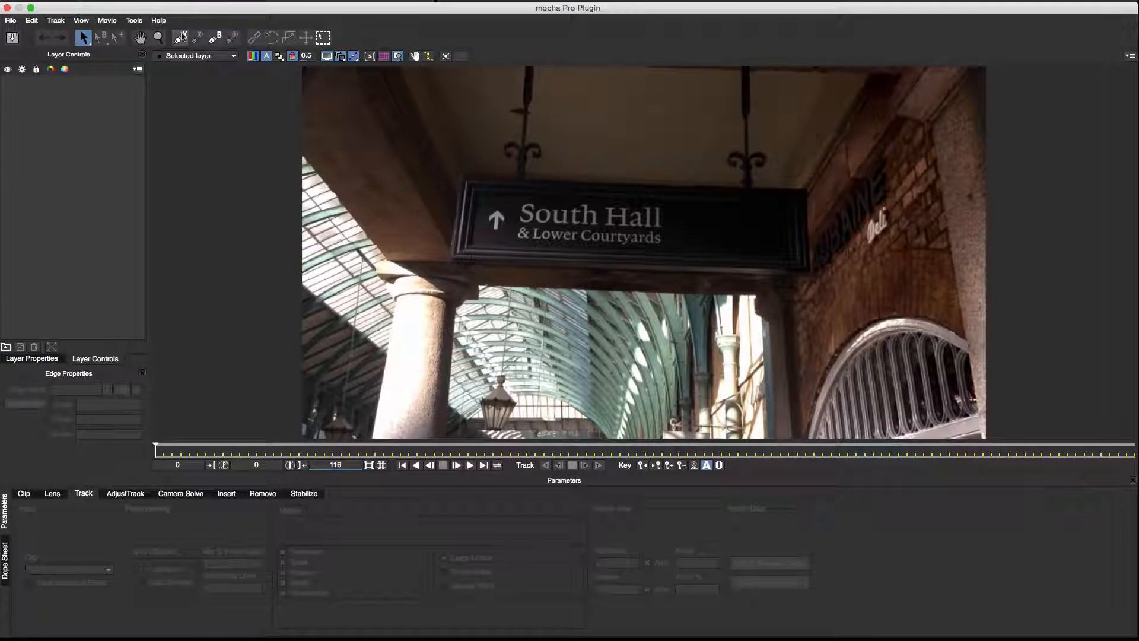
Draw a closed X-spline shape around the South Hall sign's corners on Layer 1.
left_click(180, 37)
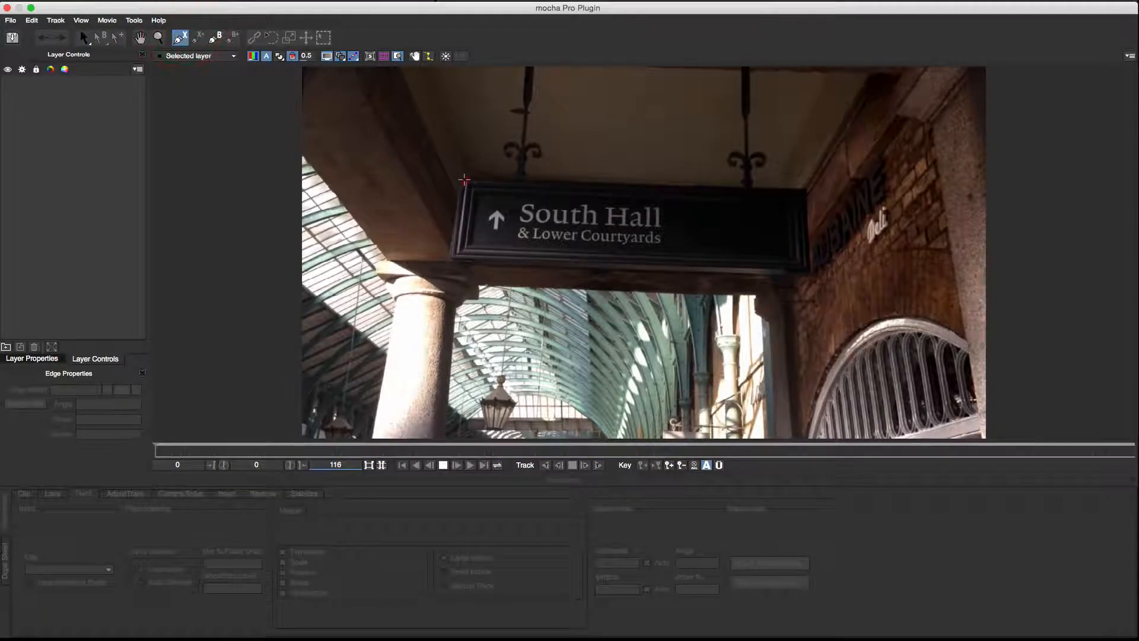
left_click(463, 180)
left_click(805, 268)
right_click(802, 191)
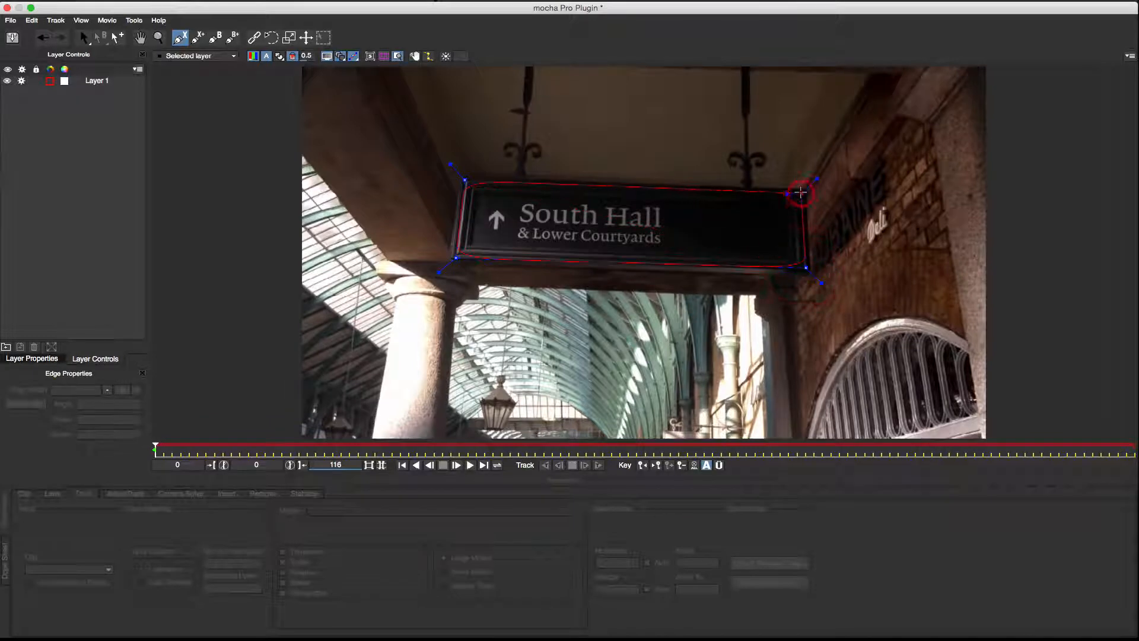
Refine the sign outline with the Select tool, nudging its corner points onto the sign edges.
key("s")
left_click(725, 228)
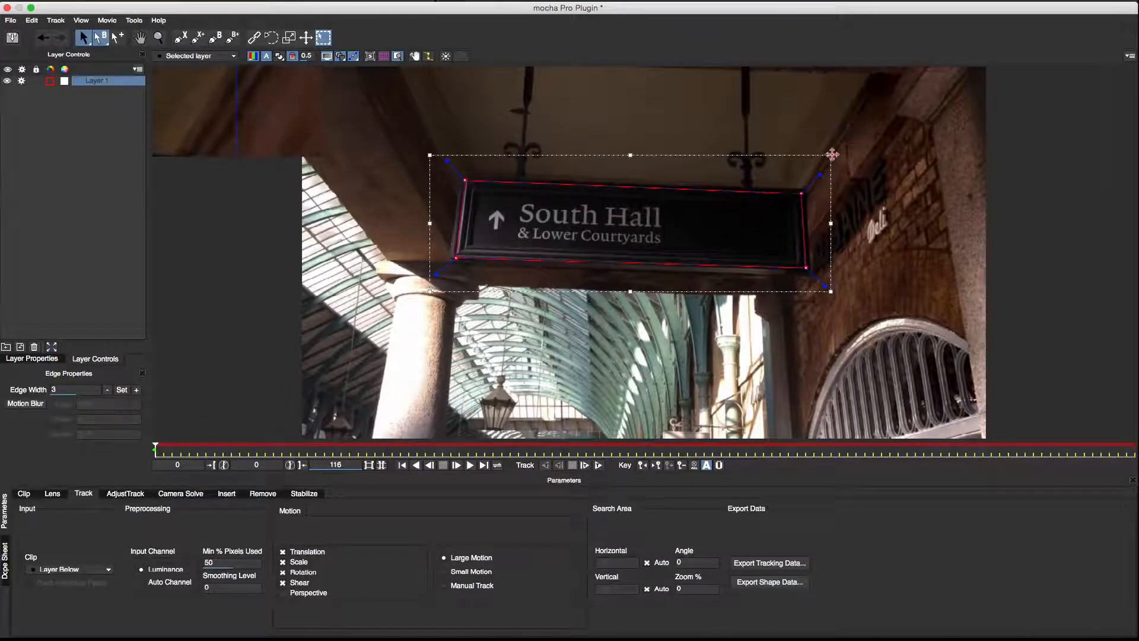
left_click_drag(816, 177, 820, 174)
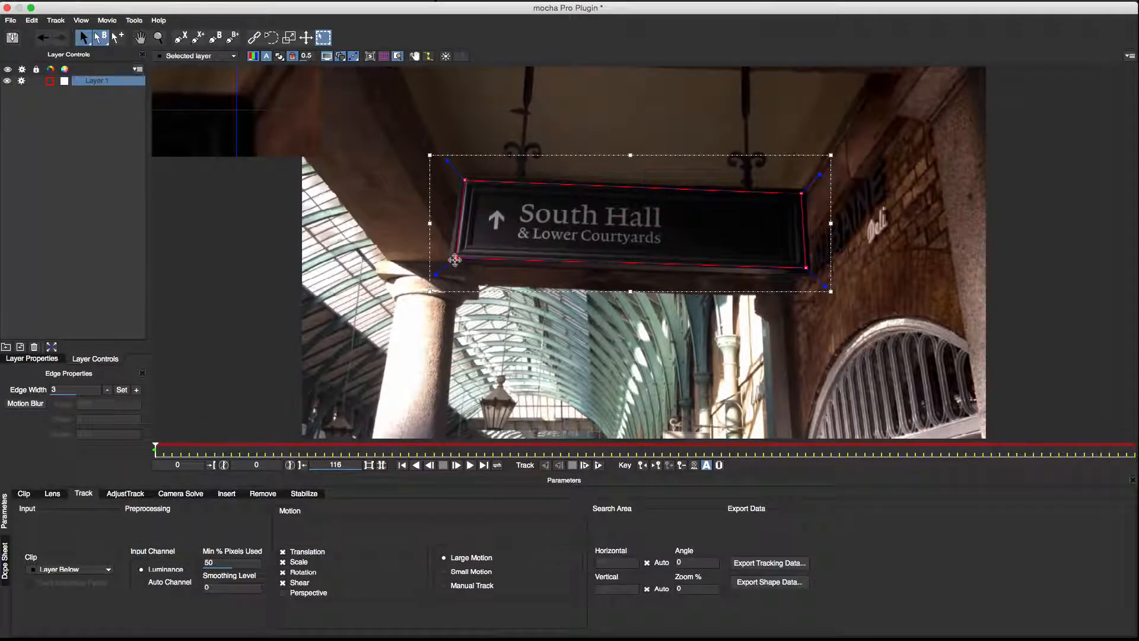
left_click_drag(454, 259, 453, 258)
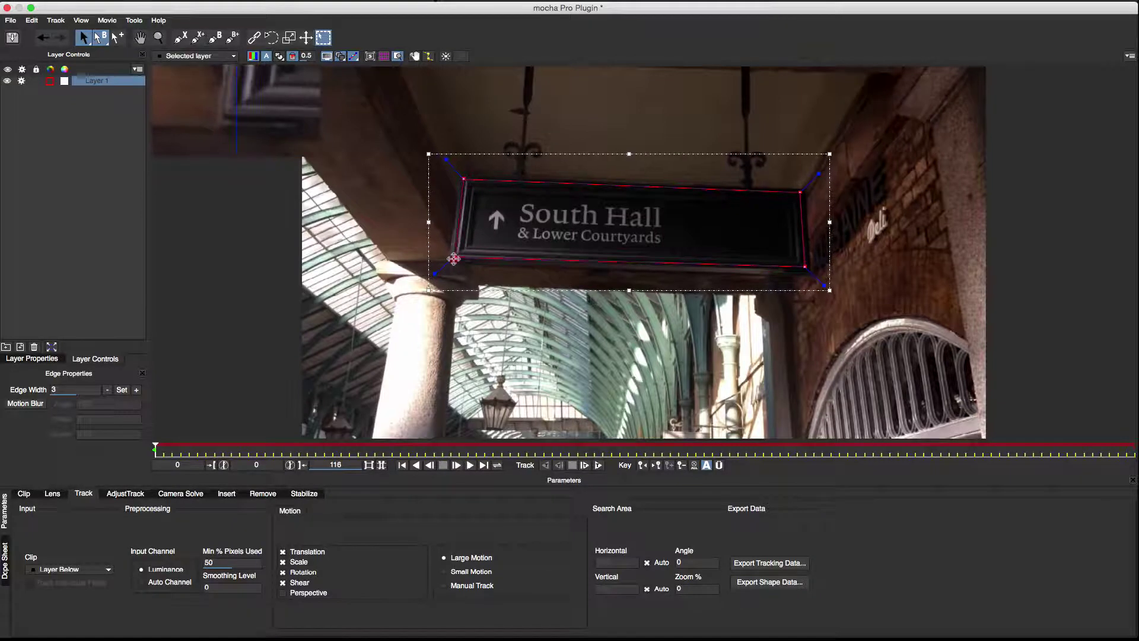
left_click(759, 279)
left_click(804, 267)
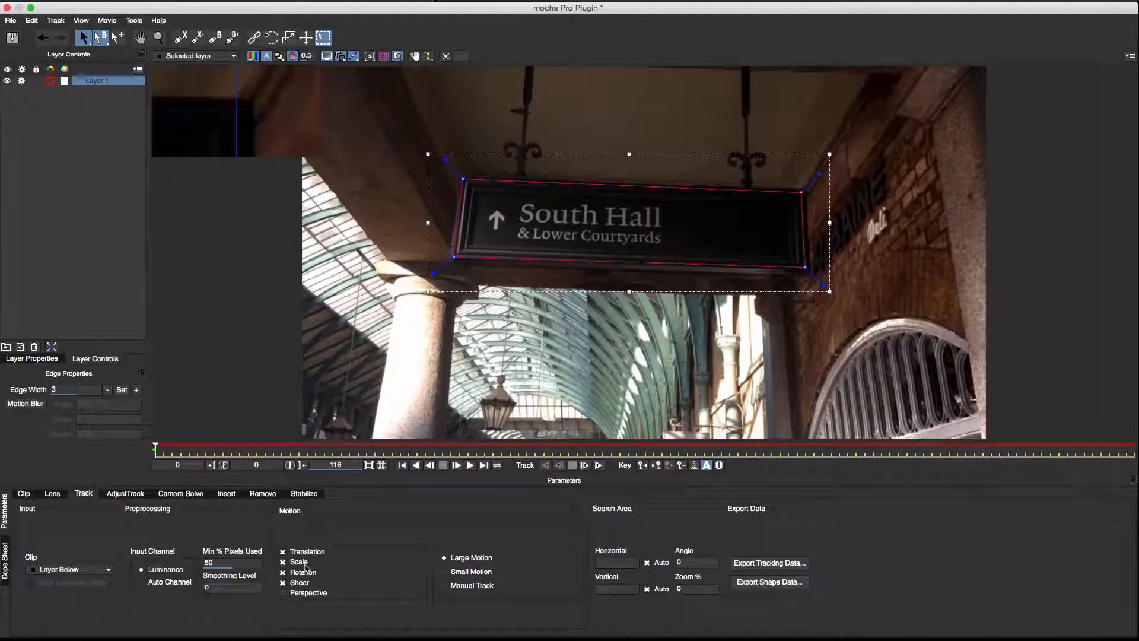
Enable Perspective motion and set Min % Pixels Used to 75 for the track.
left_click(283, 593)
double_click(213, 562)
type("75")
key("Return")
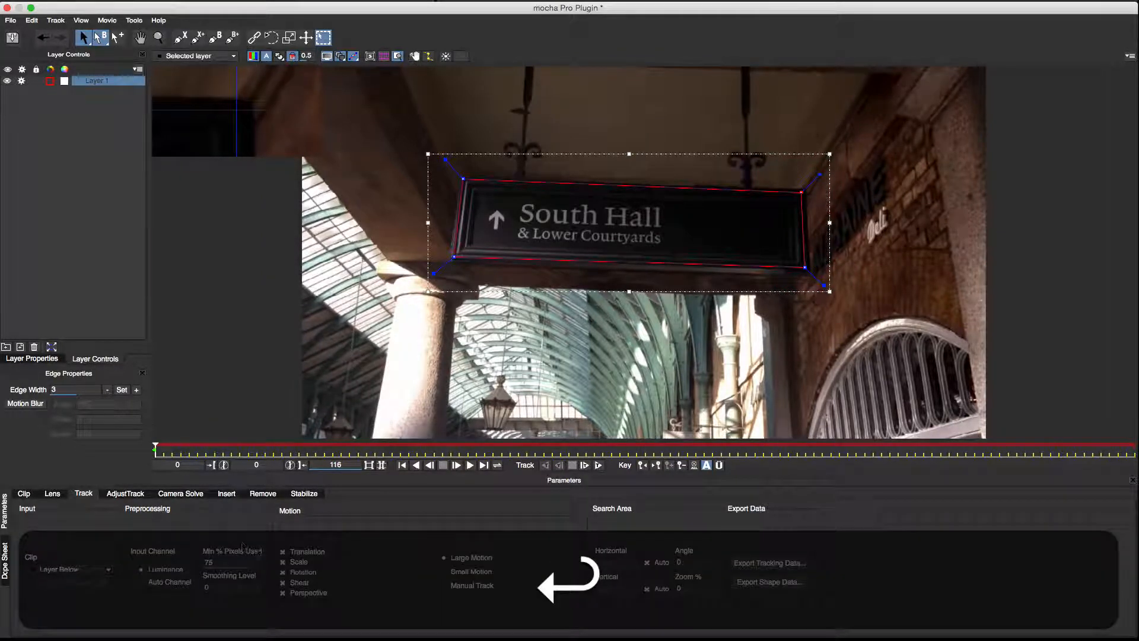
Track the sign forward, repositioning the shape at frame 84, and stop at frame 103.
left_click(598, 465)
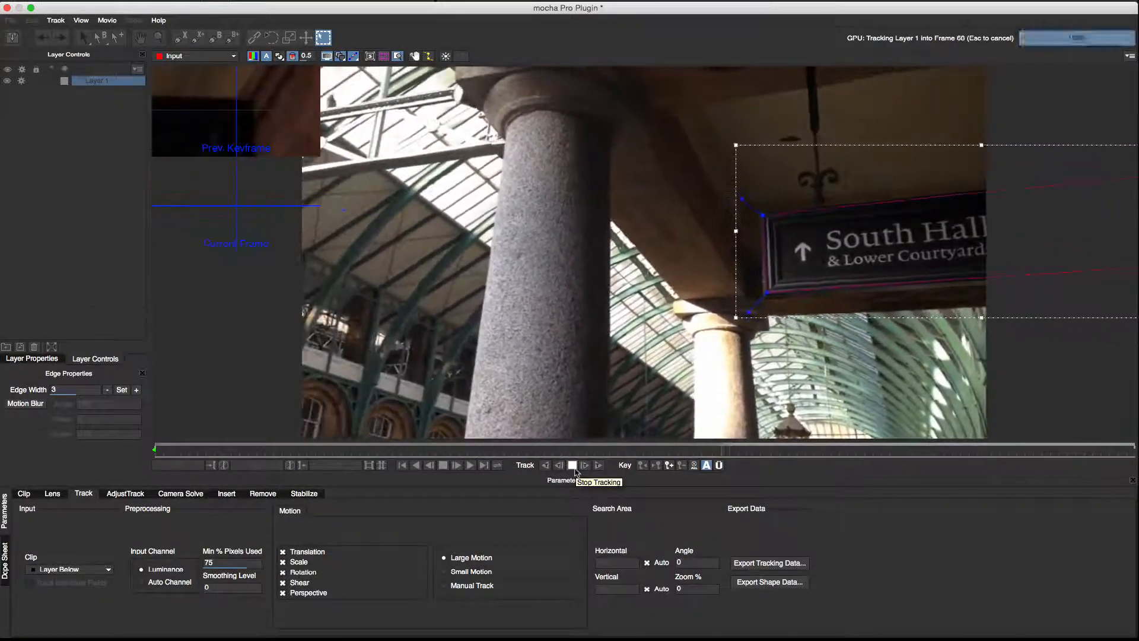
left_click(572, 465)
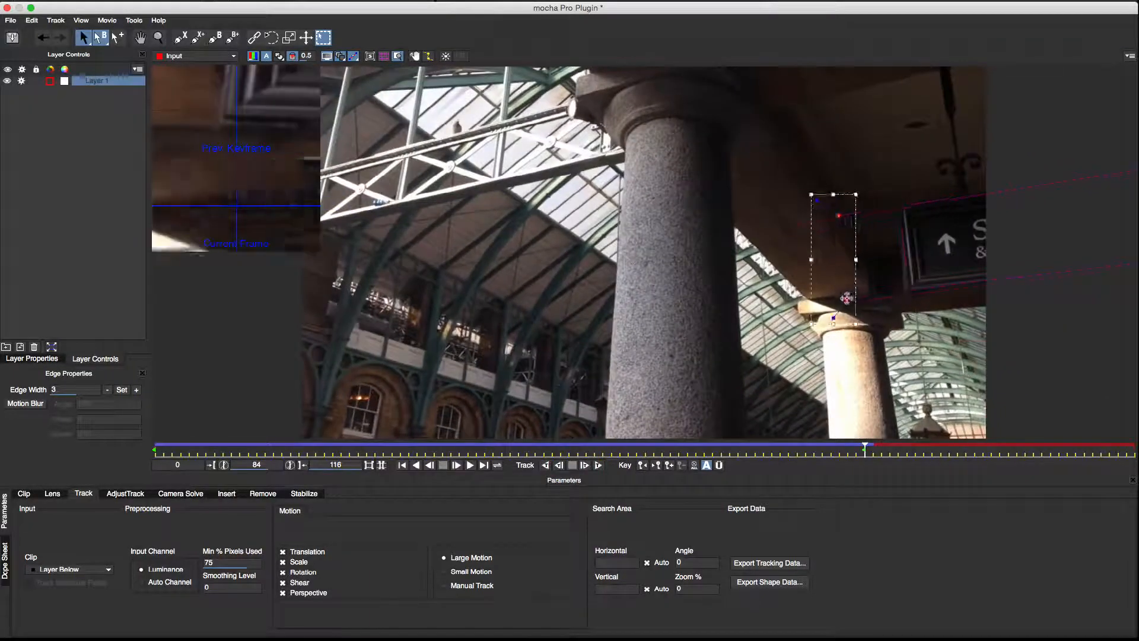
left_click_drag(837, 303, 766, 312)
left_click(600, 465)
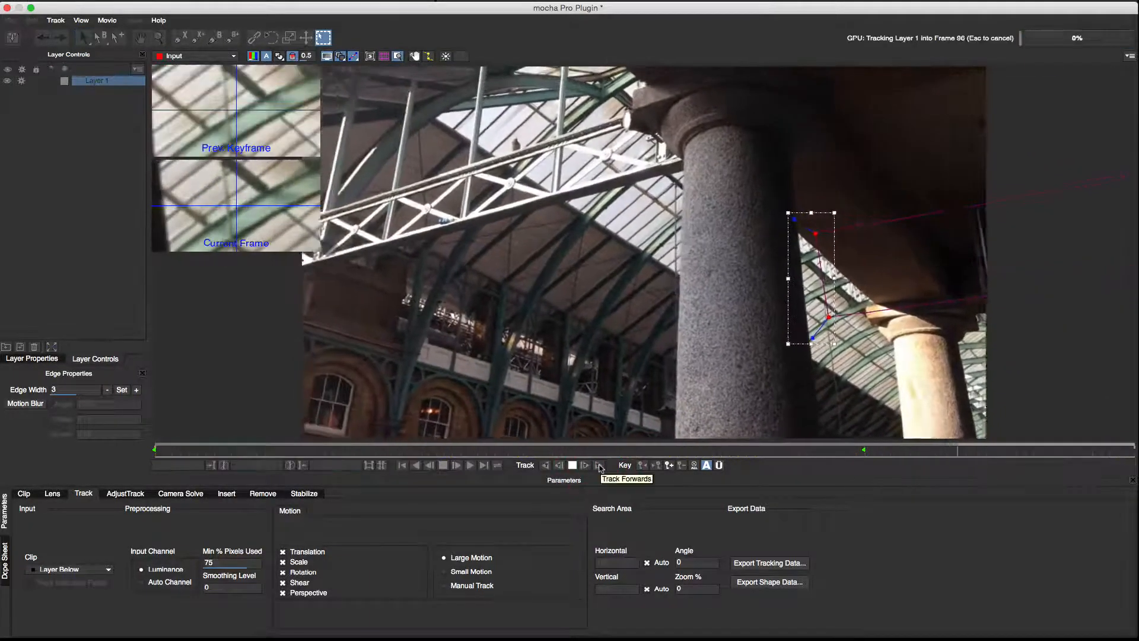
left_click(572, 465)
left_click(32, 358)
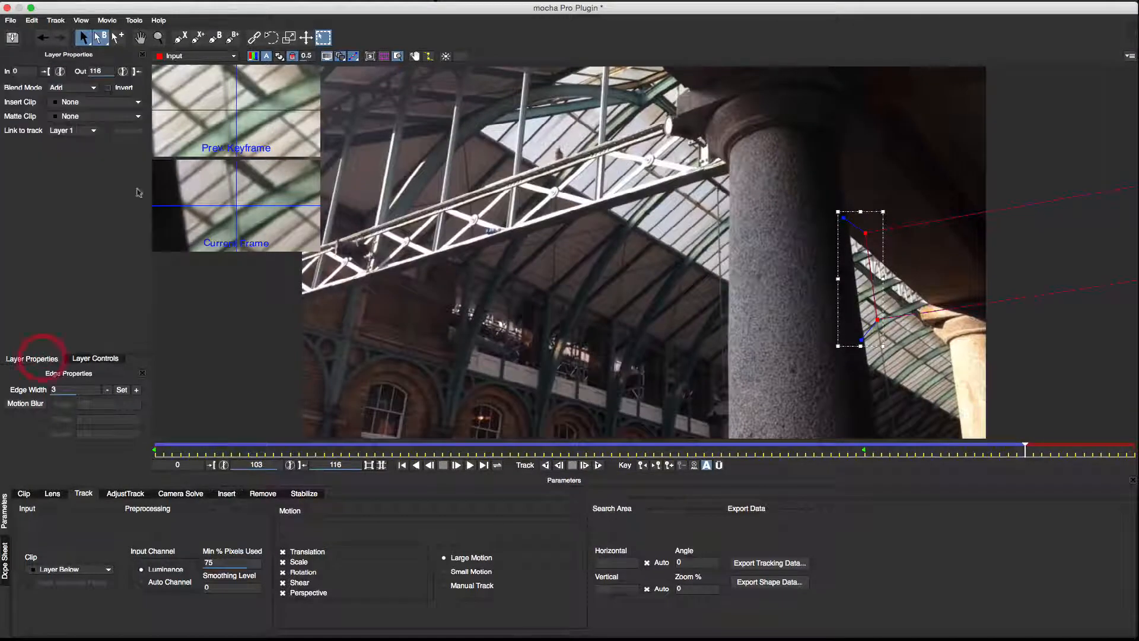
At frame 0, show the planar surface and drag its right corners onto the sign's corners.
key("Home")
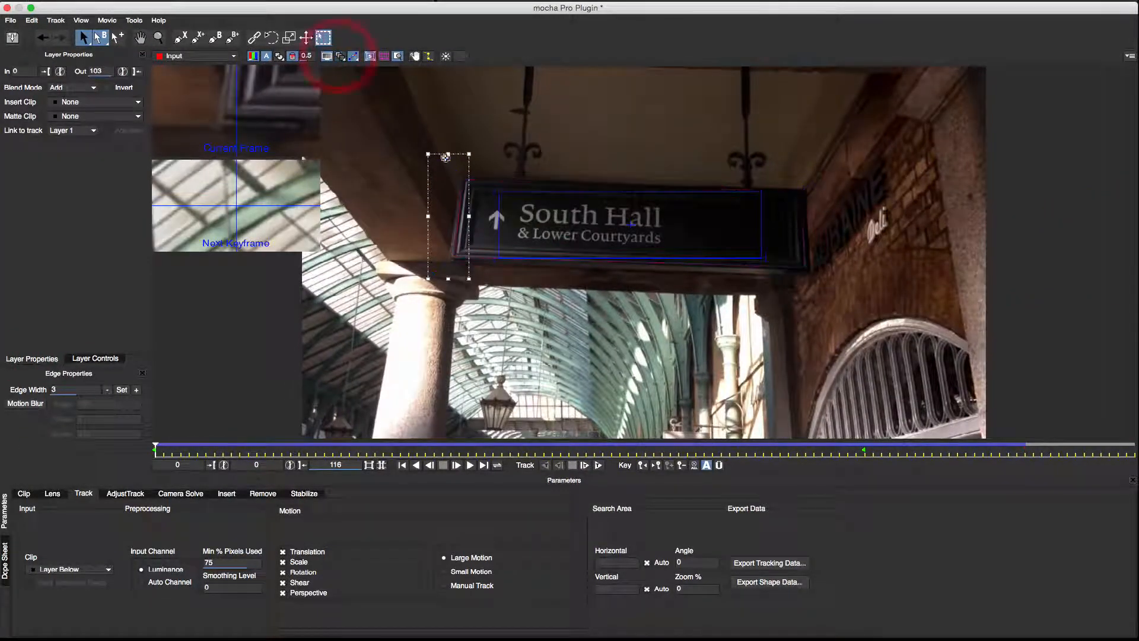
left_click(461, 177)
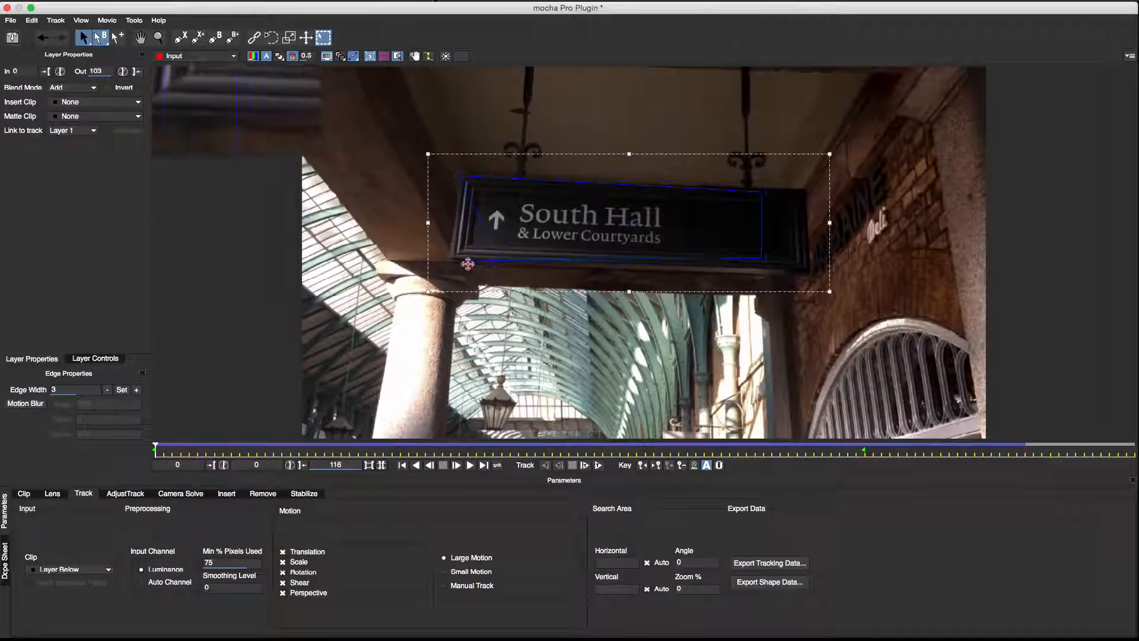
left_click_drag(761, 258, 813, 281)
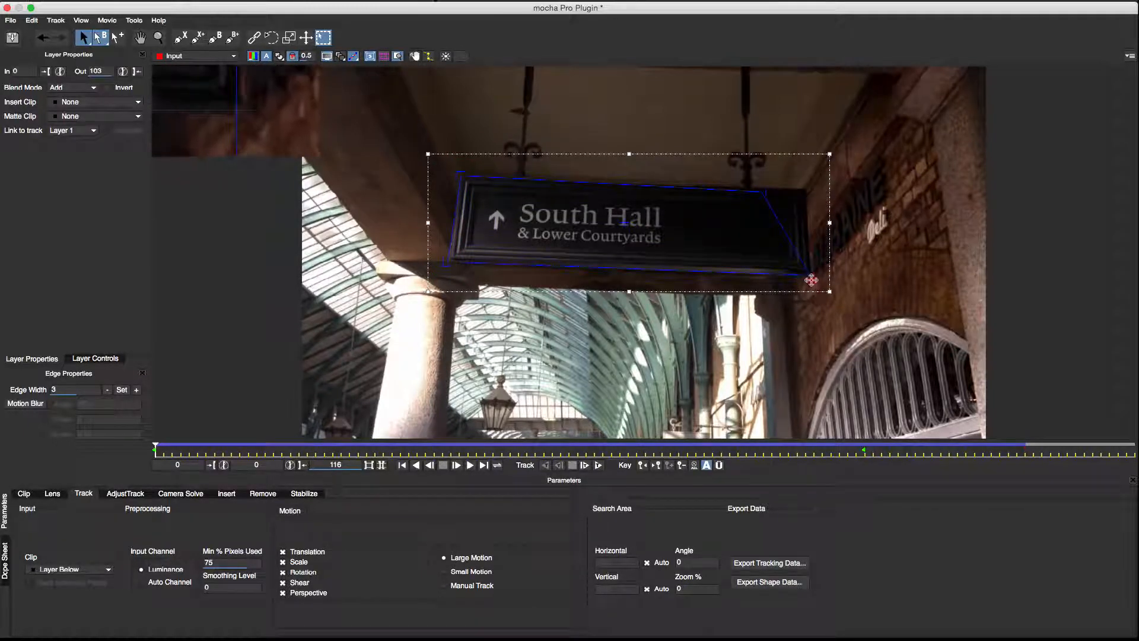
left_click(806, 184)
Scrub through later frames and toggle surface and overlay display to verify the surface follows the sign.
mouse_move(156, 449)
left_mouse_down()
mouse_move(934, 449)
mouse_move(2, 460)
left_mouse_up()
left_click(341, 56)
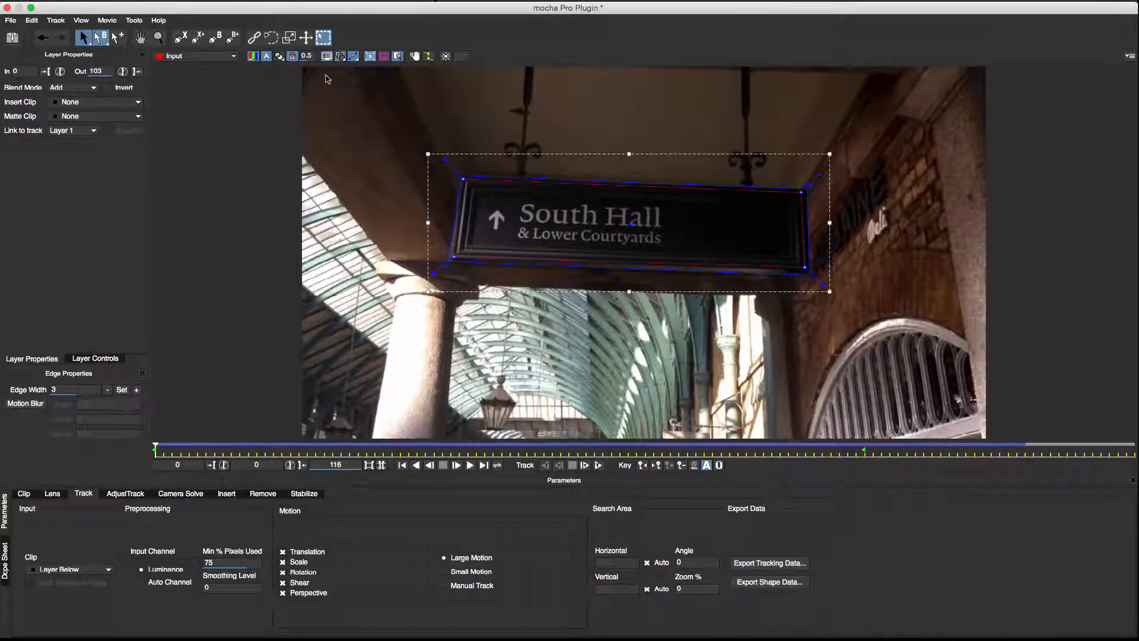
left_click(369, 57)
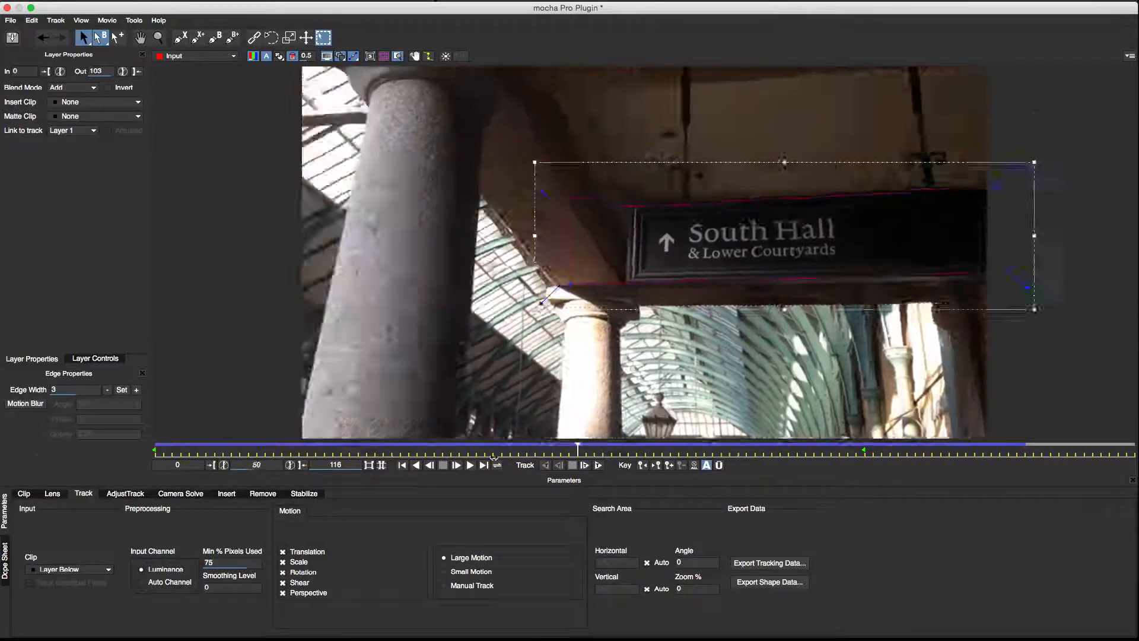
Delete all shape keyframes and refit the four corner points onto the sign.
left_click(694, 464)
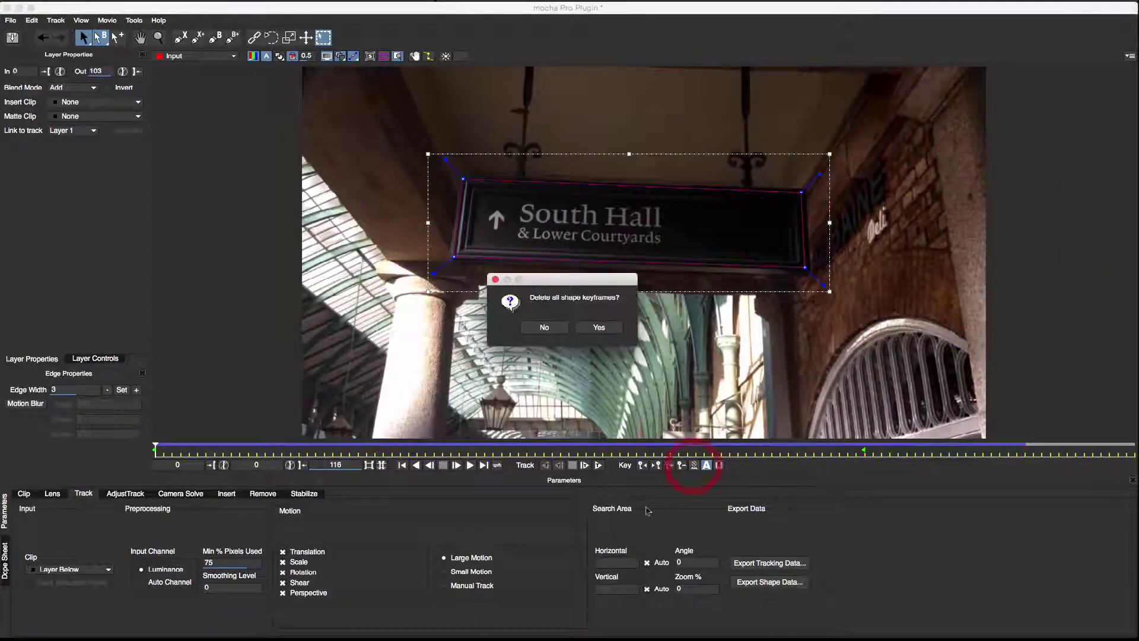
left_click(600, 328)
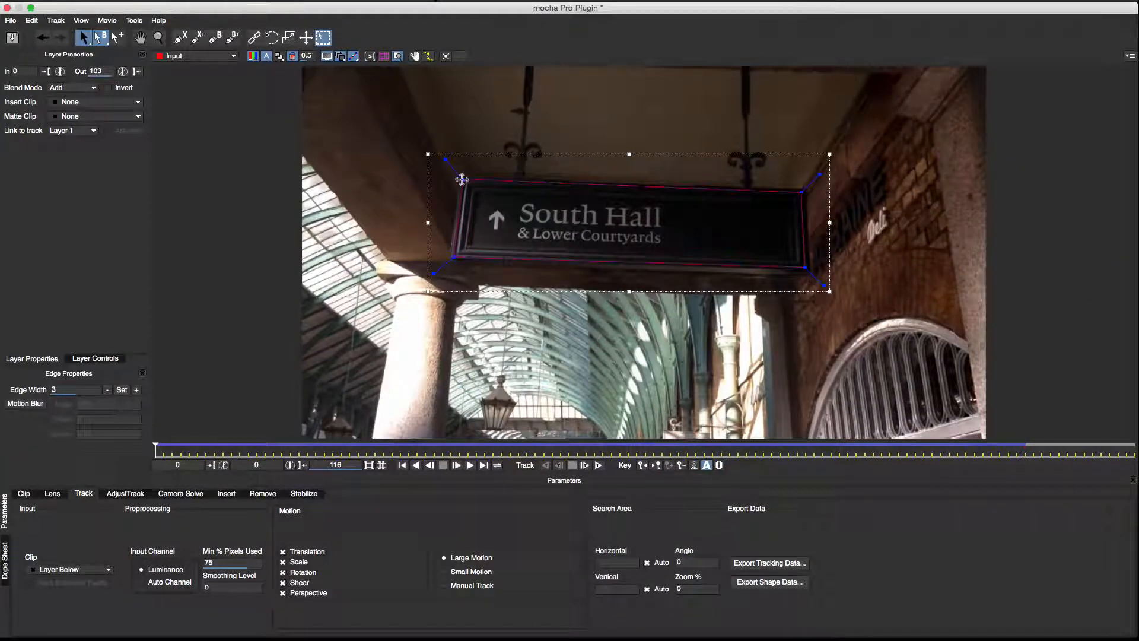
left_click_drag(461, 179, 459, 175)
left_click_drag(454, 256, 451, 262)
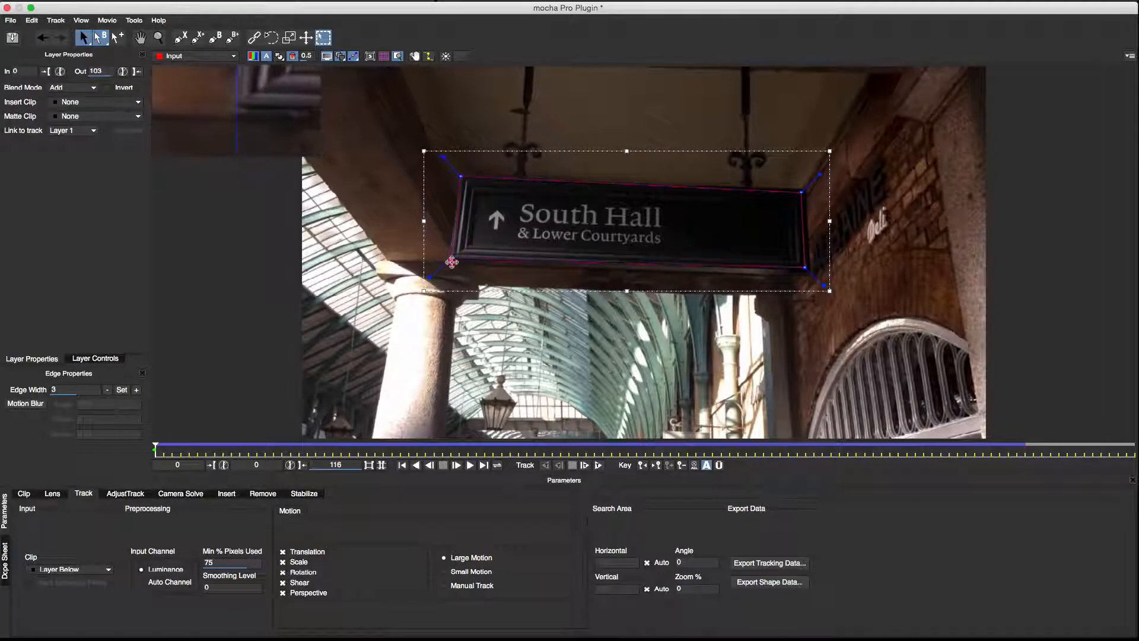
left_click_drag(798, 188, 805, 189)
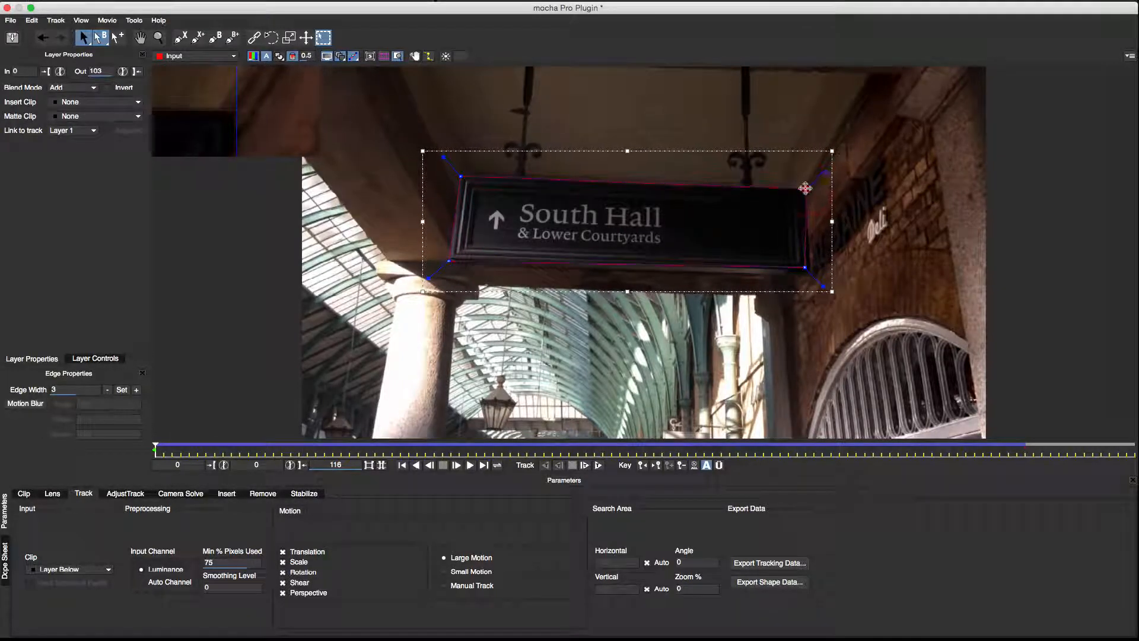
left_click_drag(806, 266, 812, 272)
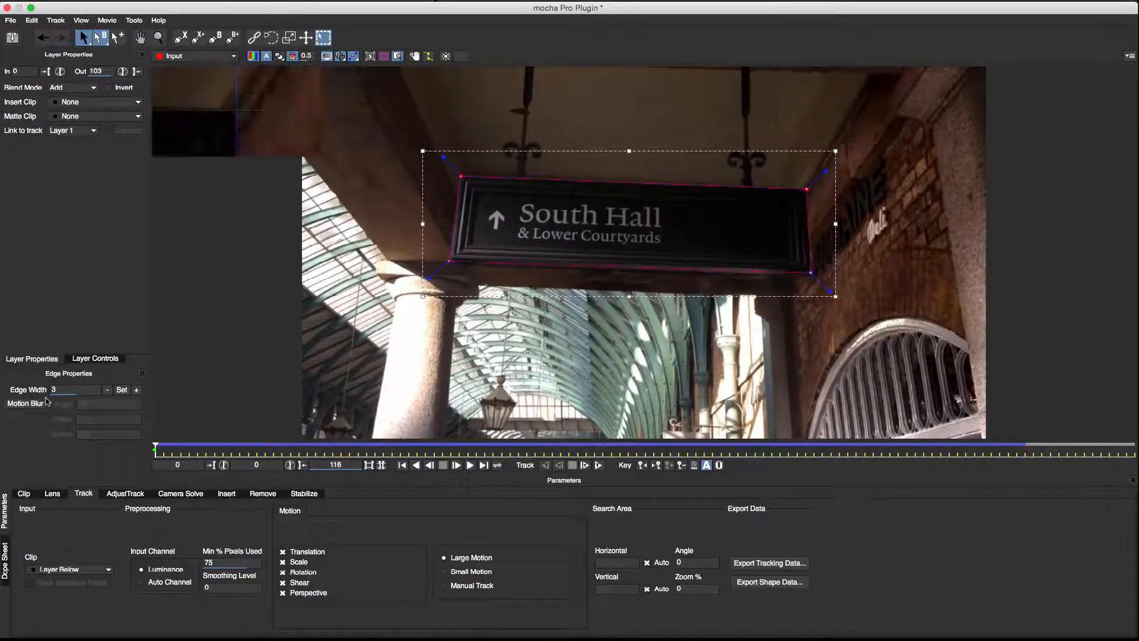
type("4")
Set the shape's Edge Width to 4 and apply it.
key("Return")
left_click(123, 390)
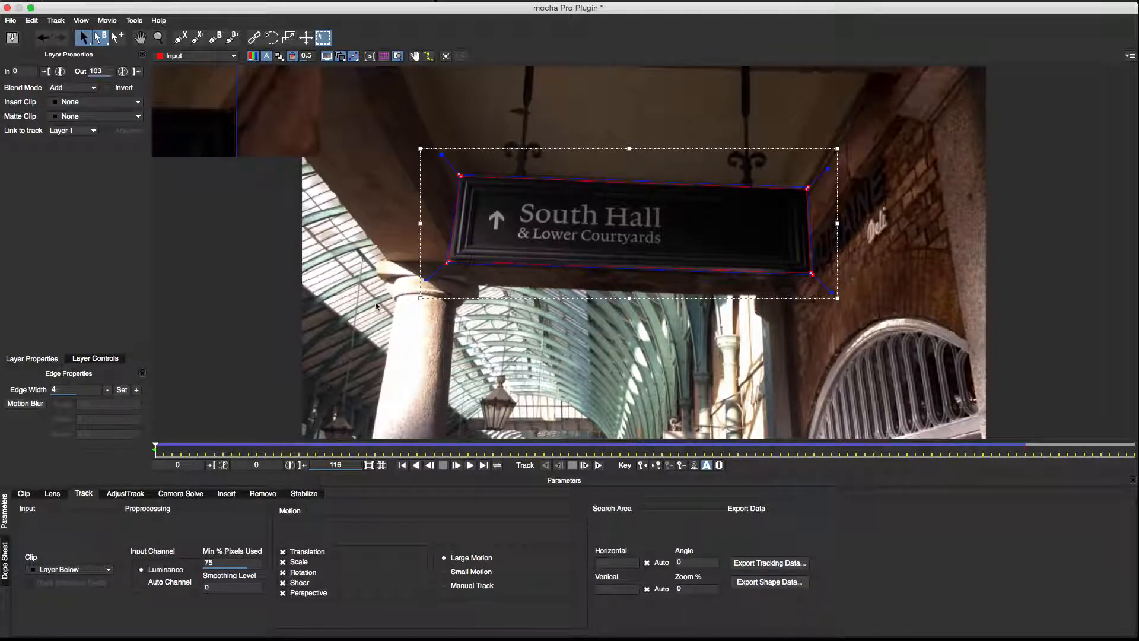
In the Insert module, choose Insert Layer as the inserted clip and show its Source settings.
left_click(227, 494)
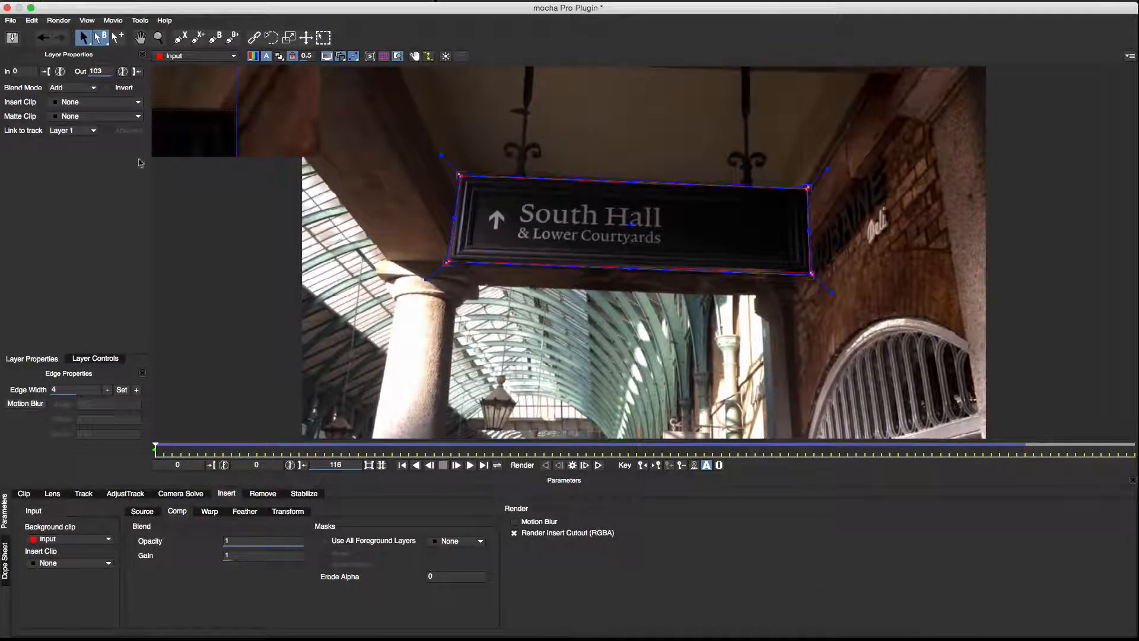
left_click(83, 105)
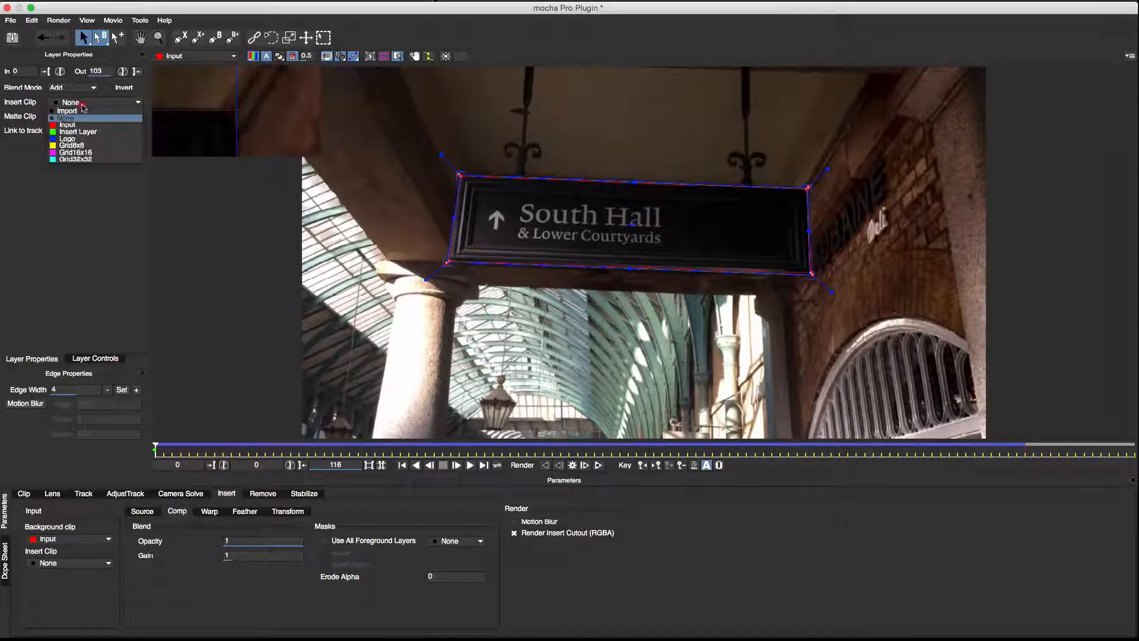
left_click(79, 133)
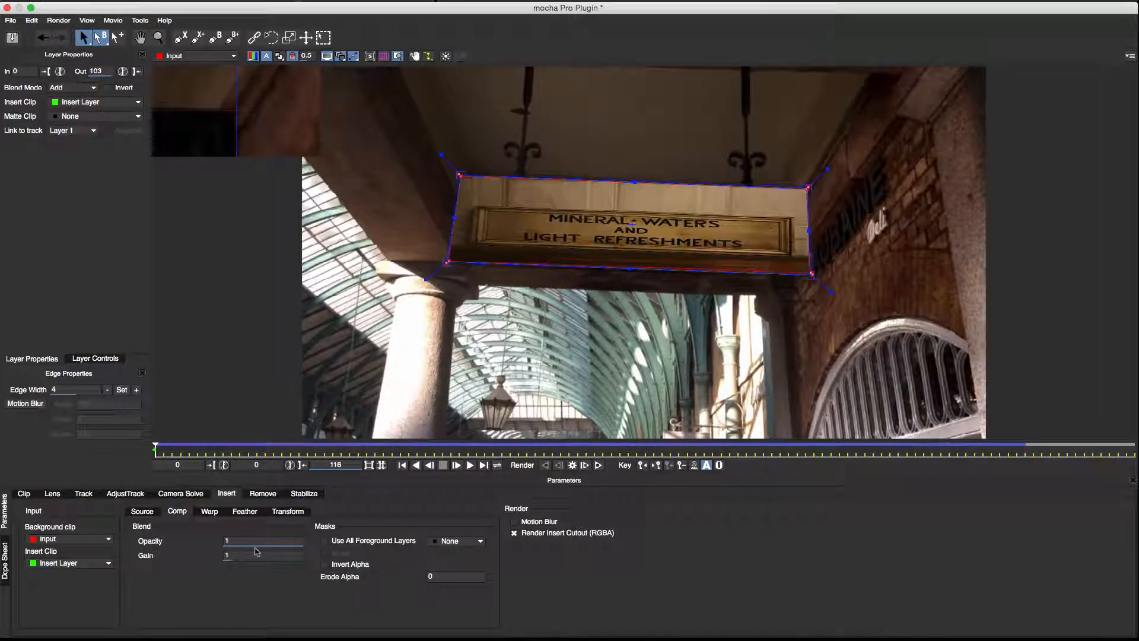
left_click(141, 513)
Unlock aspect ratio and adjust the Region of Interest so the Mineral Waters image fills the sign.
left_click_drag(287, 569, 270, 592)
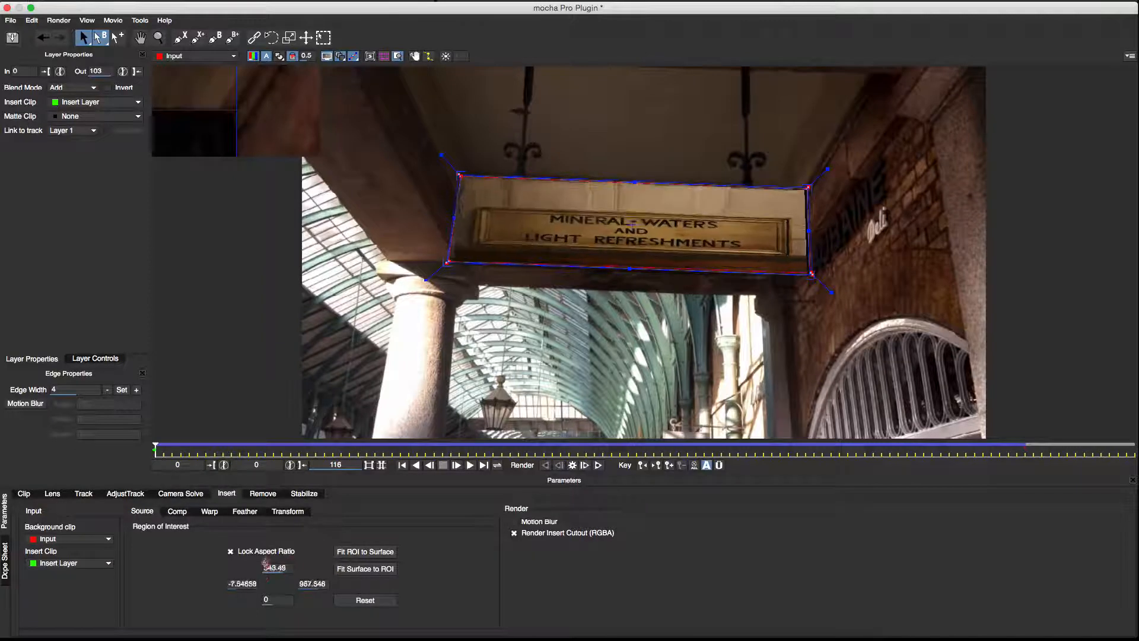
left_click(230, 551)
left_click_drag(276, 569, 292, 569)
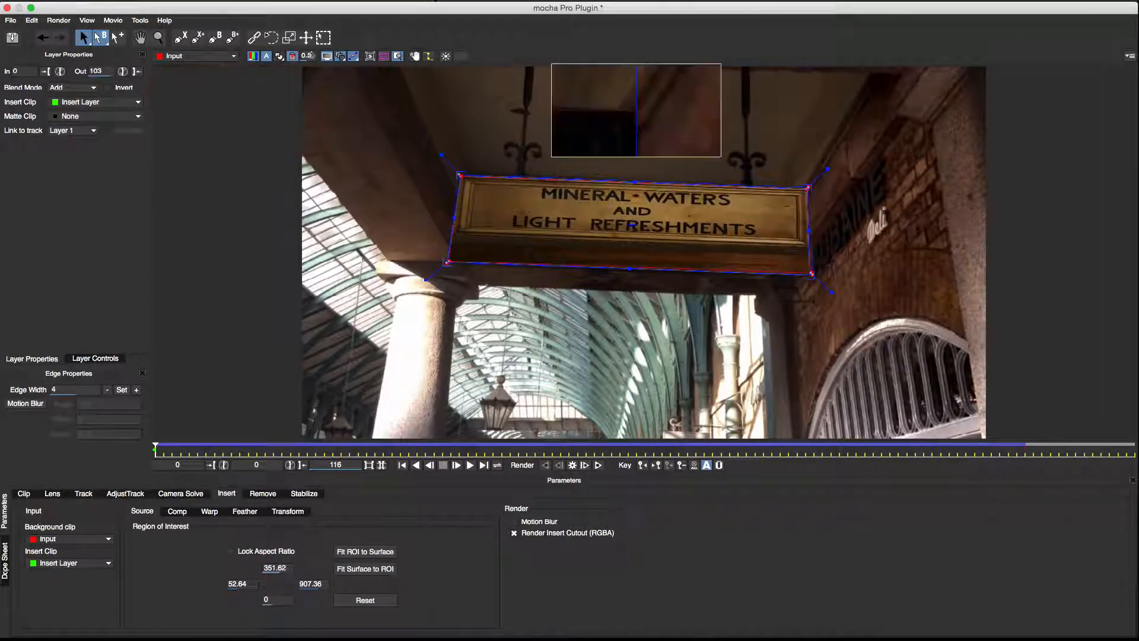
left_click(372, 56)
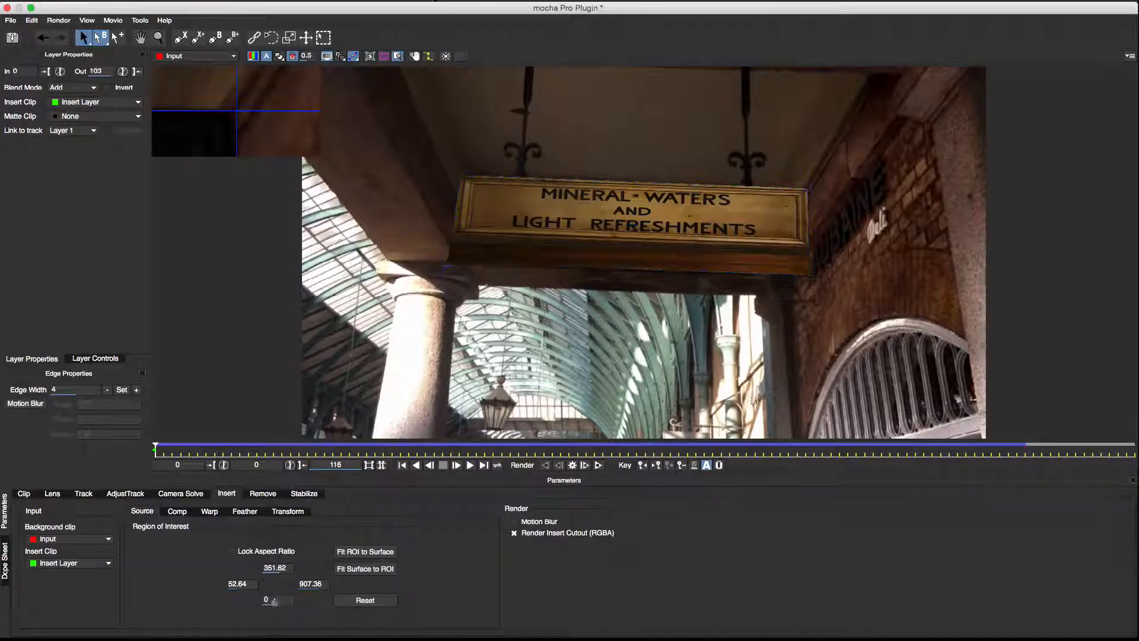
mouse_move(273, 600)
left_mouse_down()
mouse_move(294, 600)
mouse_move(278, 599)
left_mouse_up()
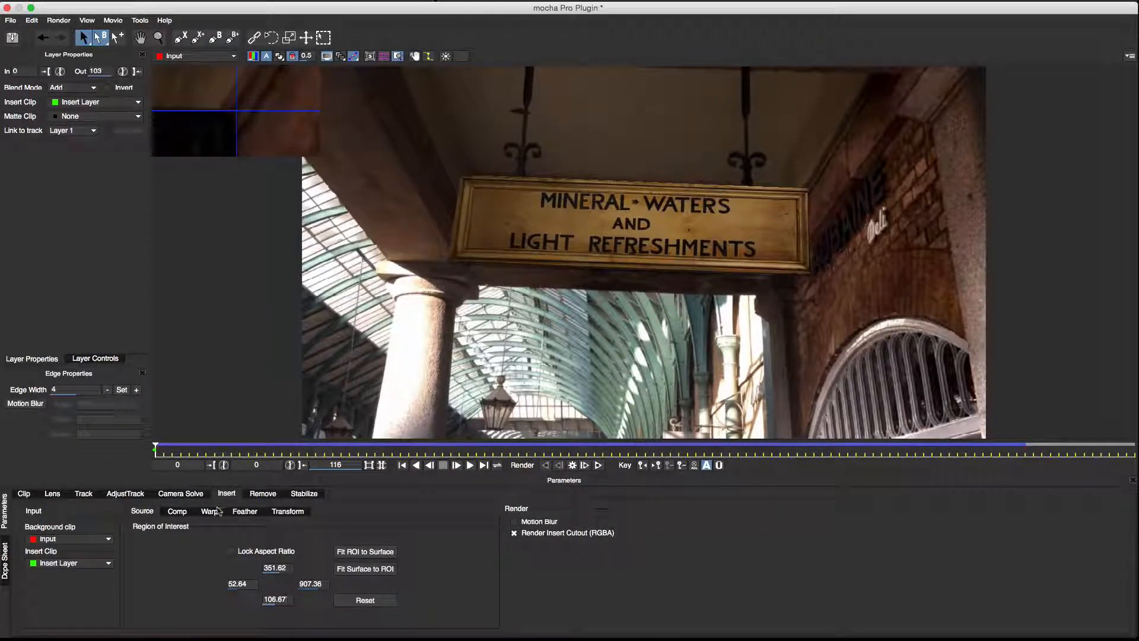
Review the compositing settings and check the insert on a later frame.
left_click(177, 511)
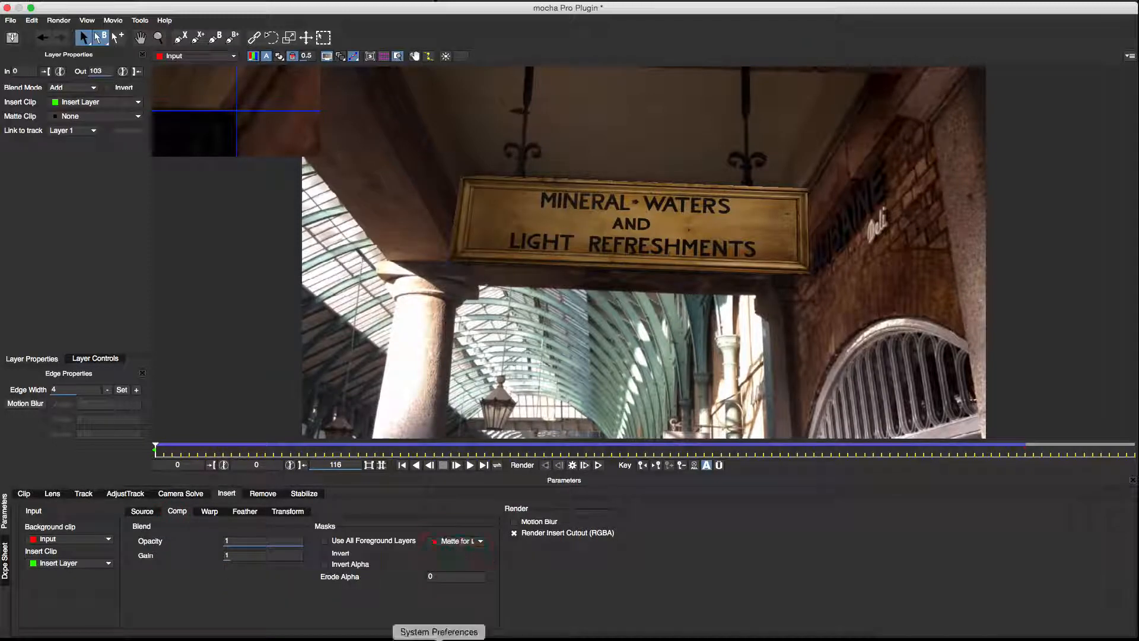
left_click(143, 512)
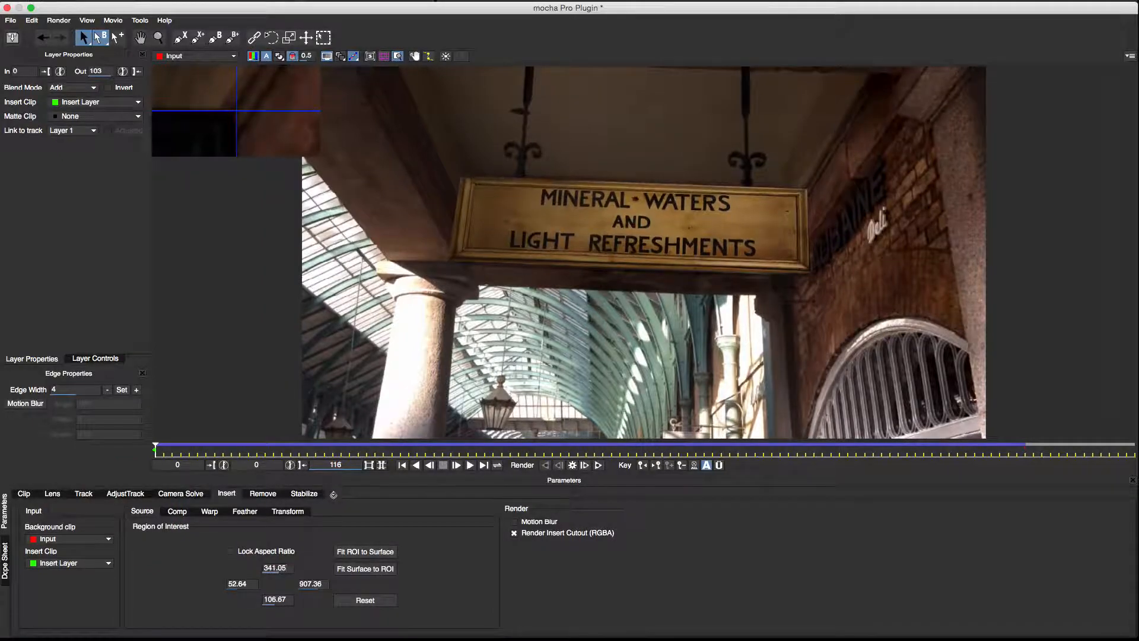
mouse_move(160, 449)
left_mouse_down()
mouse_move(540, 450)
mouse_move(62, 442)
left_mouse_up()
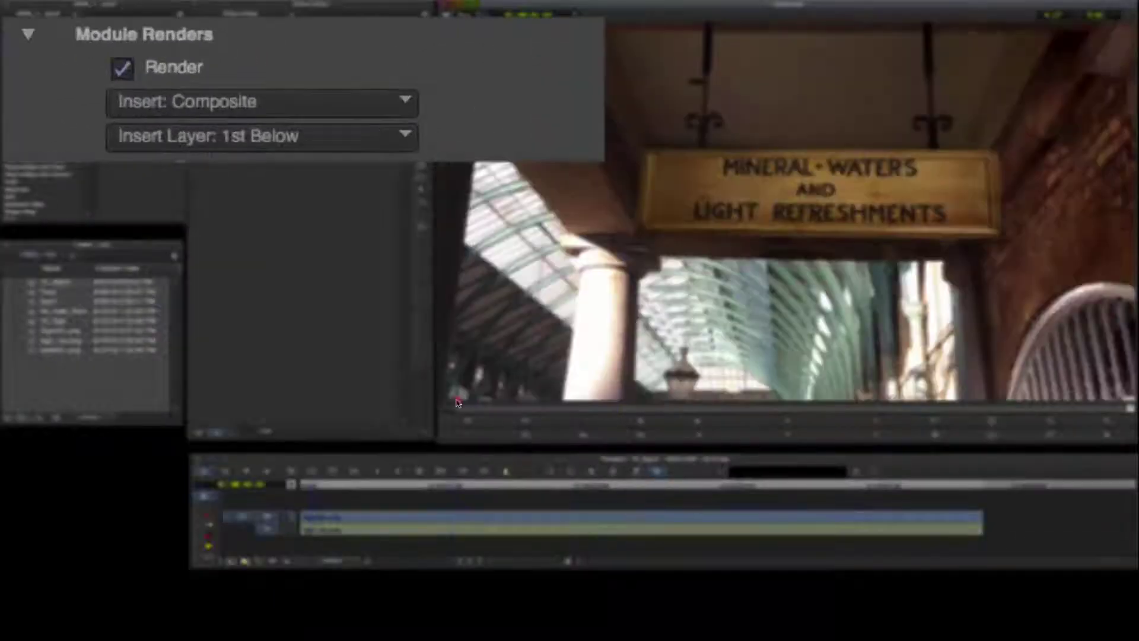
Apply an Image > Color Correction effect to the clip with gamma 0.595 and saturation 87.50.
left_click(419, 400)
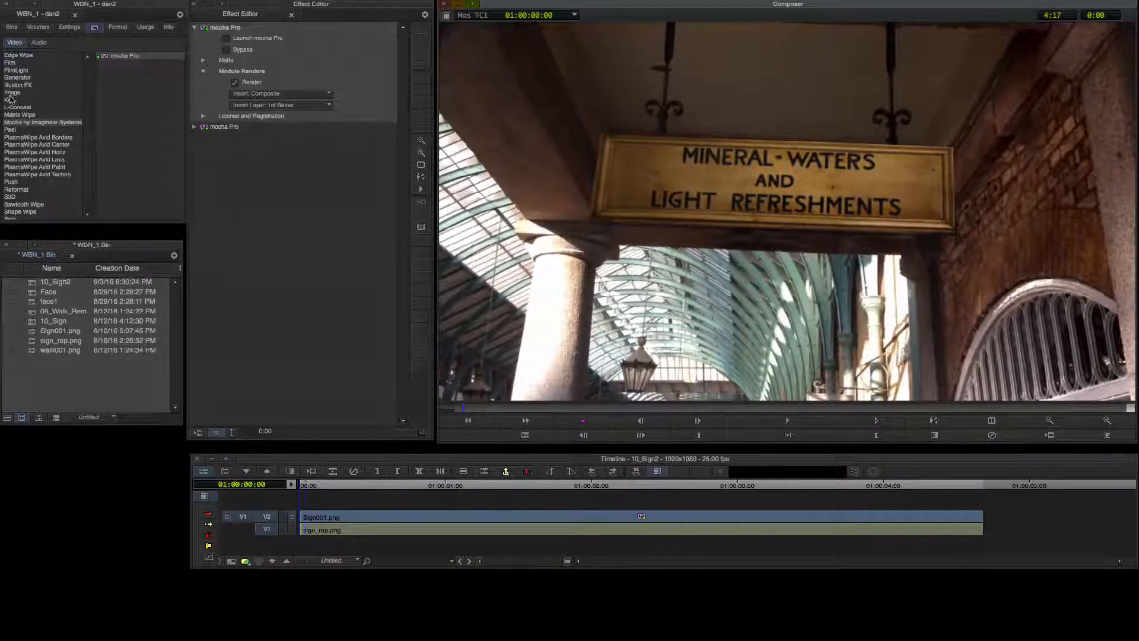
left_click(11, 92)
left_click(541, 531)
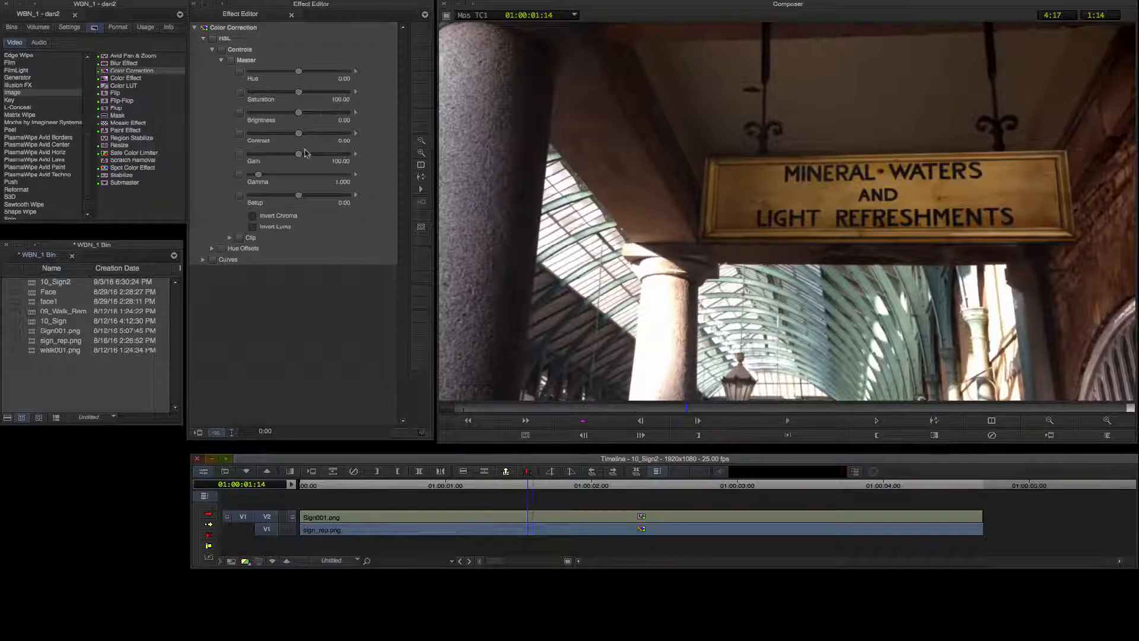
left_click_drag(259, 180, 255, 178)
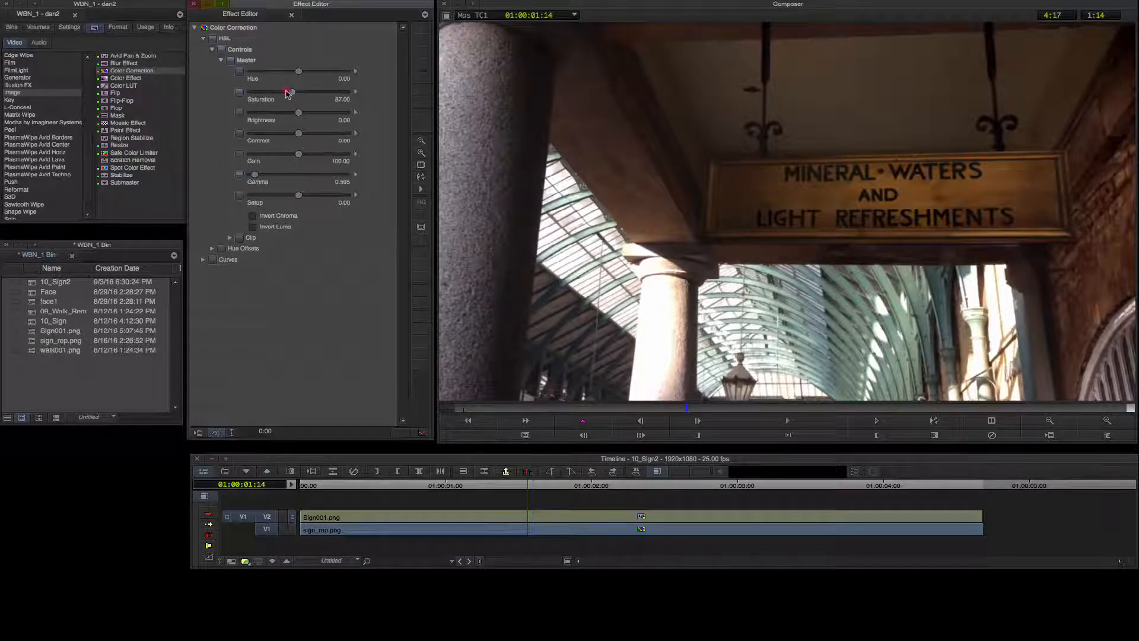
left_click(212, 44)
Turn off the V2 mocha Pro render and scrub the shot to view the original South Hall sign.
left_click(610, 530)
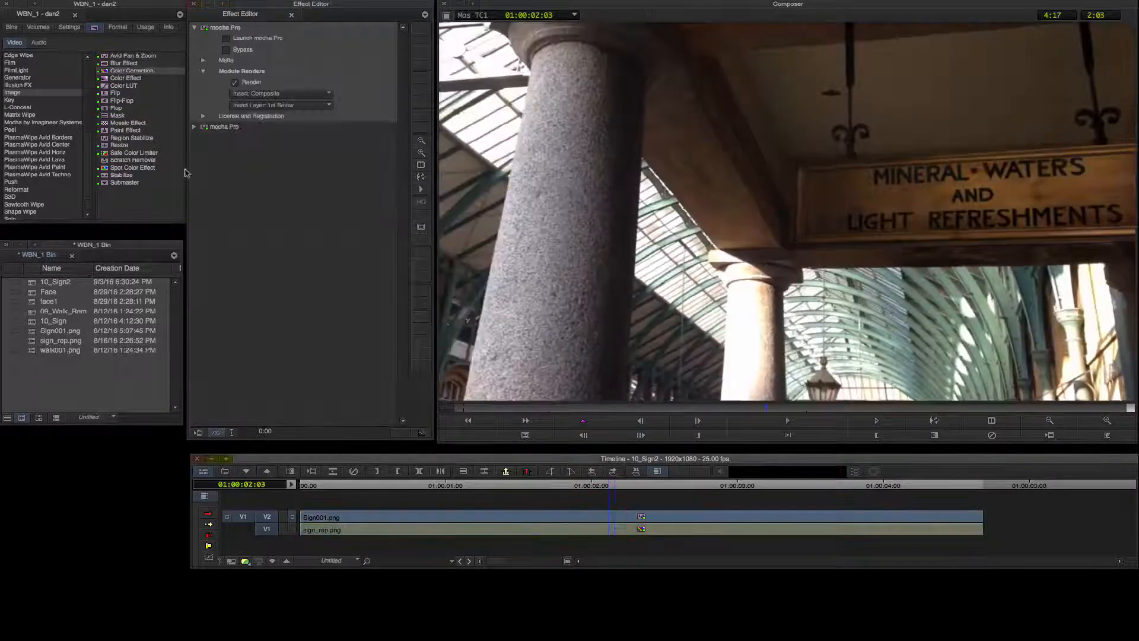
left_click(236, 82)
left_click_drag(765, 408, 474, 408)
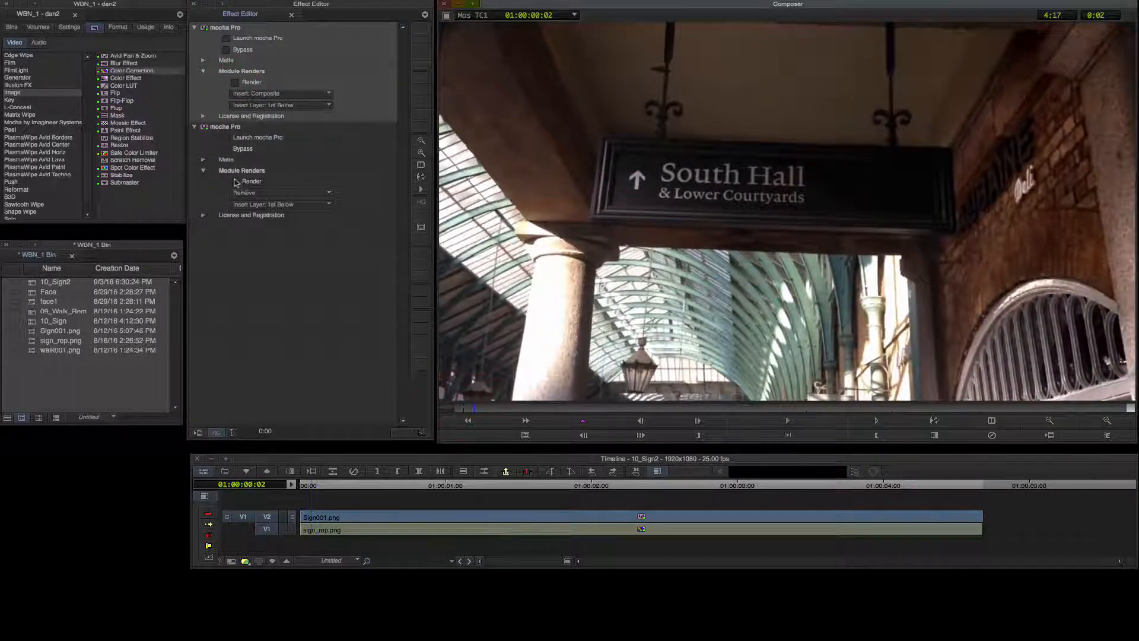
Enable Render on the second mocha Pro effect, scrub, and turn the sign replacement back on.
left_click(235, 182)
mouse_move(546, 407)
left_mouse_down()
mouse_move(483, 407)
mouse_move(748, 412)
left_mouse_up()
left_click(235, 82)
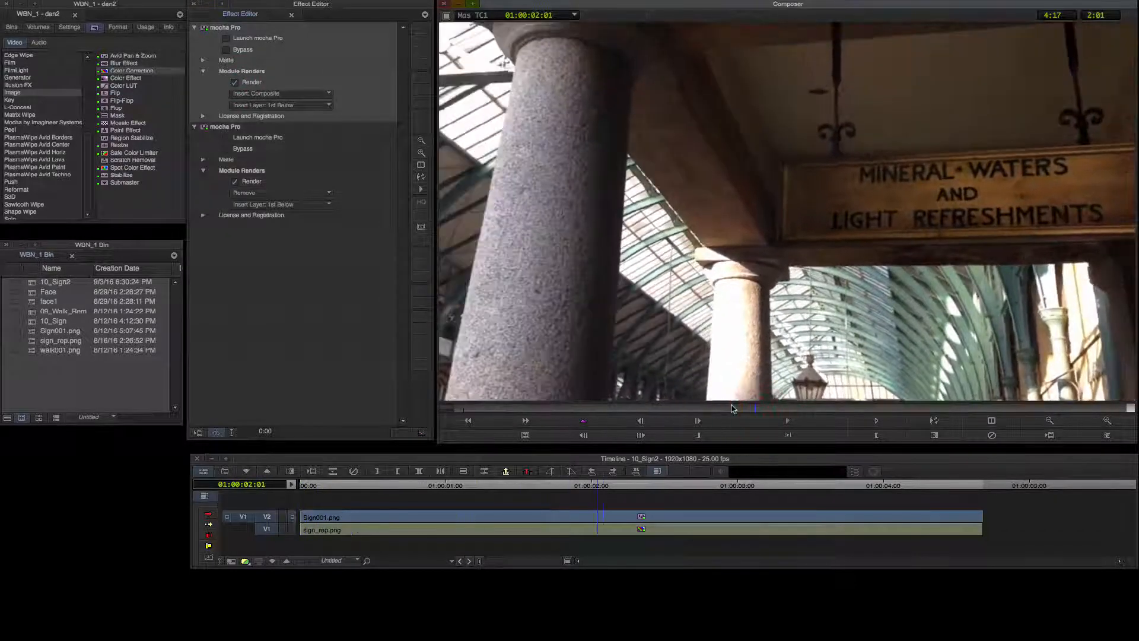